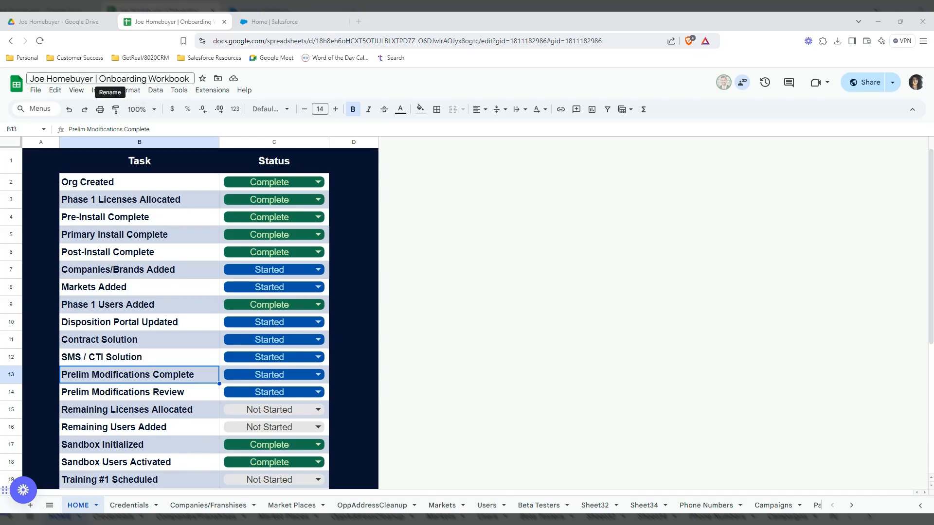
- Glance at the homebuyer Drive folder, then switch the workbook to the Account/Contact Data sheet
{"action": "left_click", "coordinate": [76, 20]}
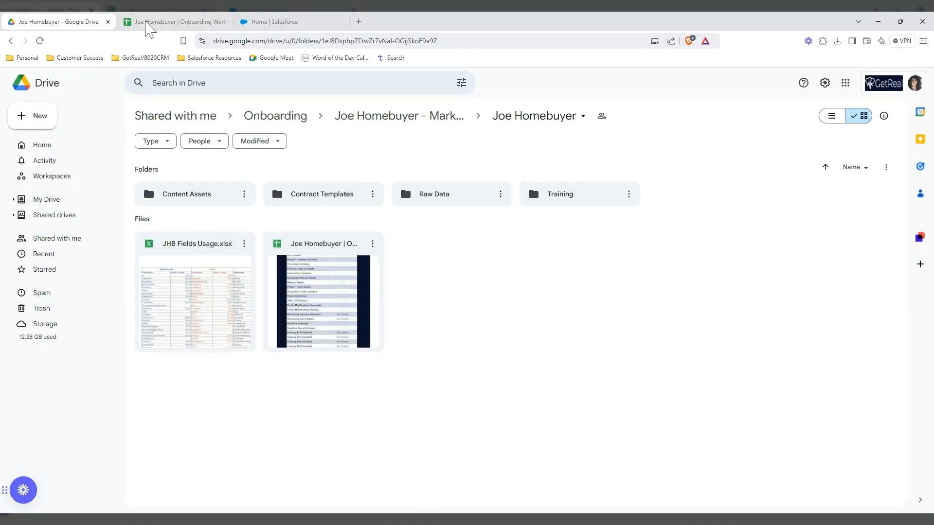
{"action": "left_click", "coordinate": [166, 23]}
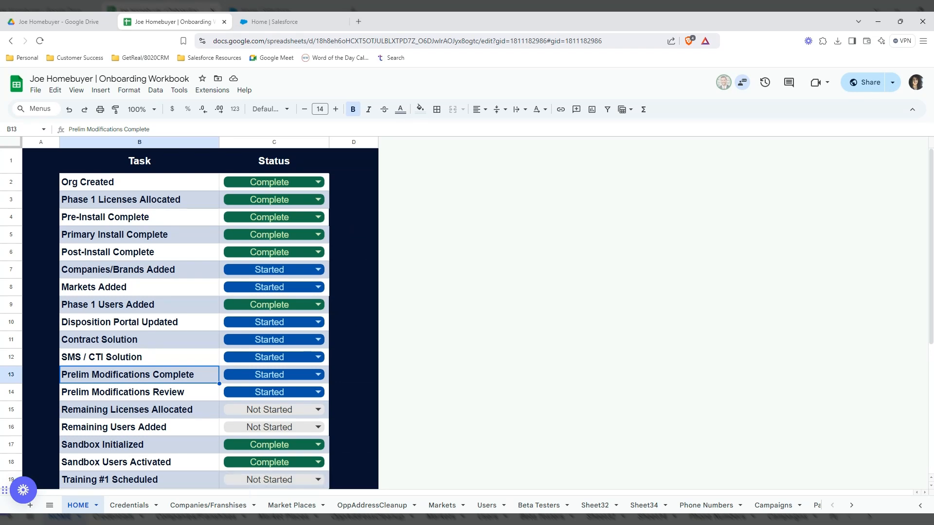
{"action": "left_click", "coordinate": [49, 506]}
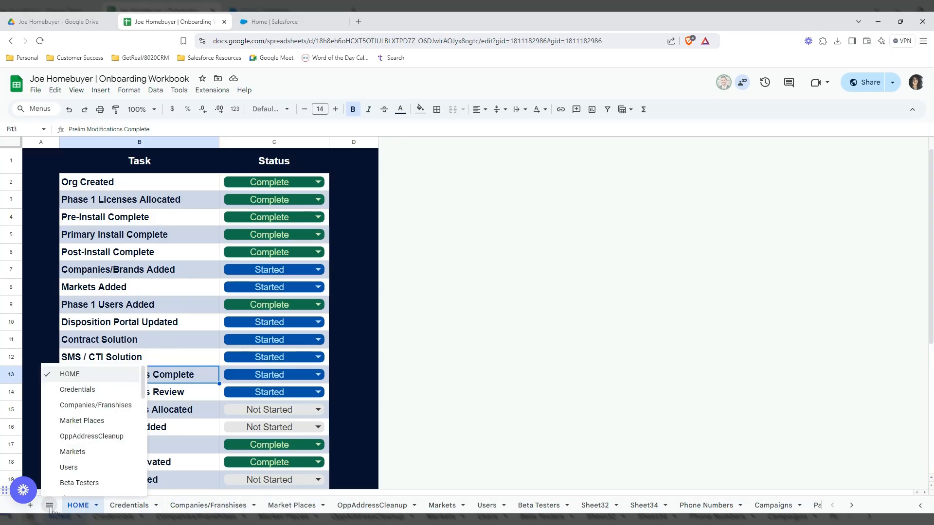
{"action": "scroll", "coordinate": [108, 445], "scroll_direction": "down", "scroll_amount": 5}
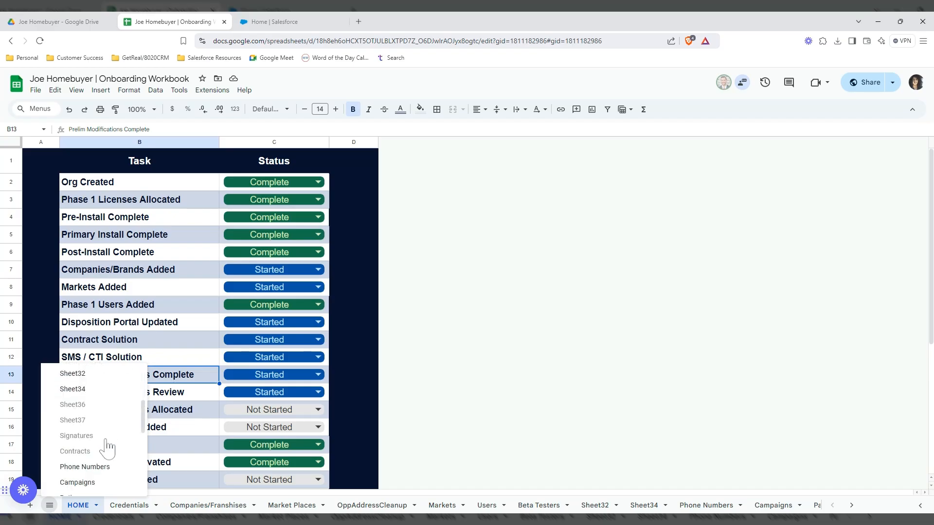
{"action": "scroll", "coordinate": [108, 450], "scroll_direction": "down", "scroll_amount": 2}
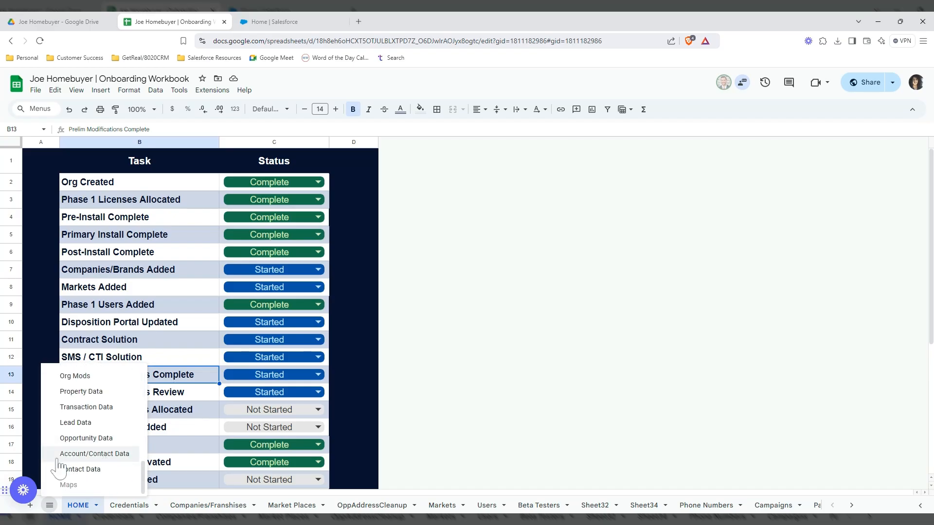
{"action": "left_click", "coordinate": [119, 456]}
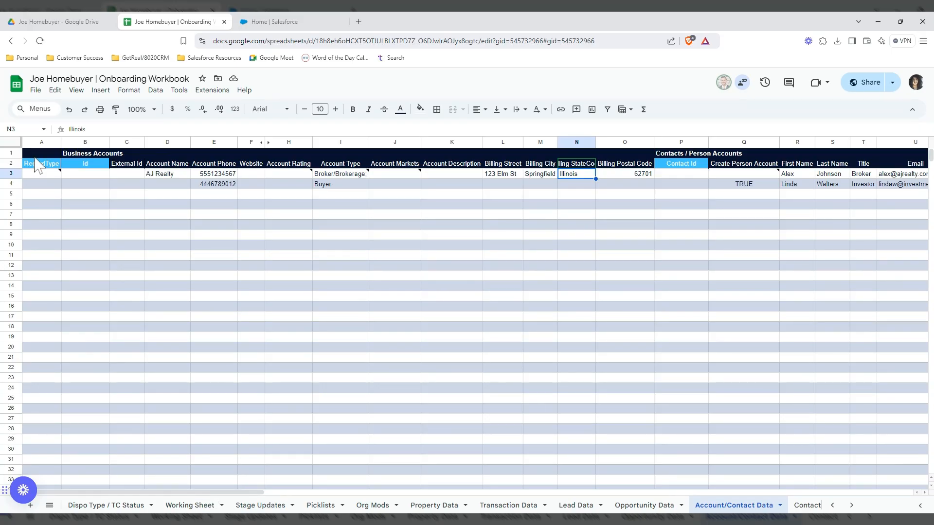
- Select the whole sheet, clear the selection, and open then close the File menu
{"action": "mouse_move", "coordinate": [53, 176]}
{"action": "left_click", "coordinate": [17, 143]}
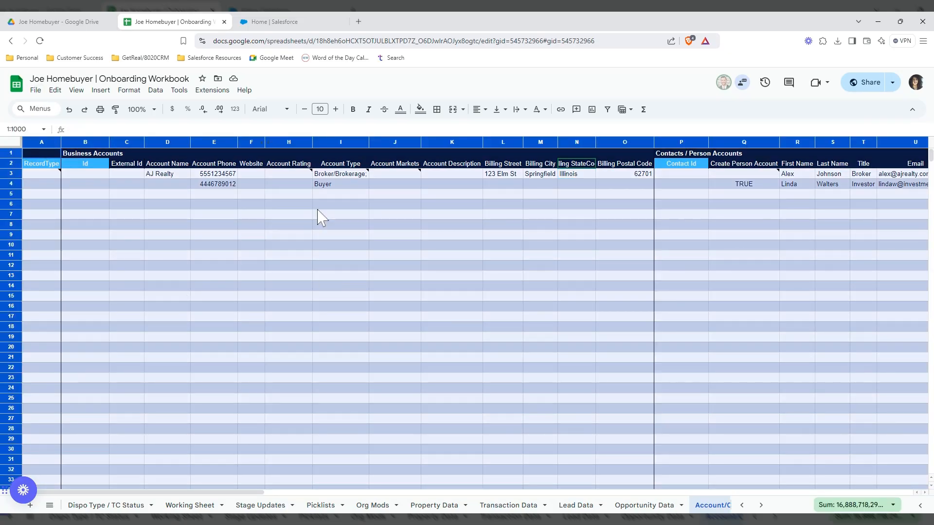
{"action": "left_click", "coordinate": [321, 194]}
{"action": "left_click", "coordinate": [37, 91]}
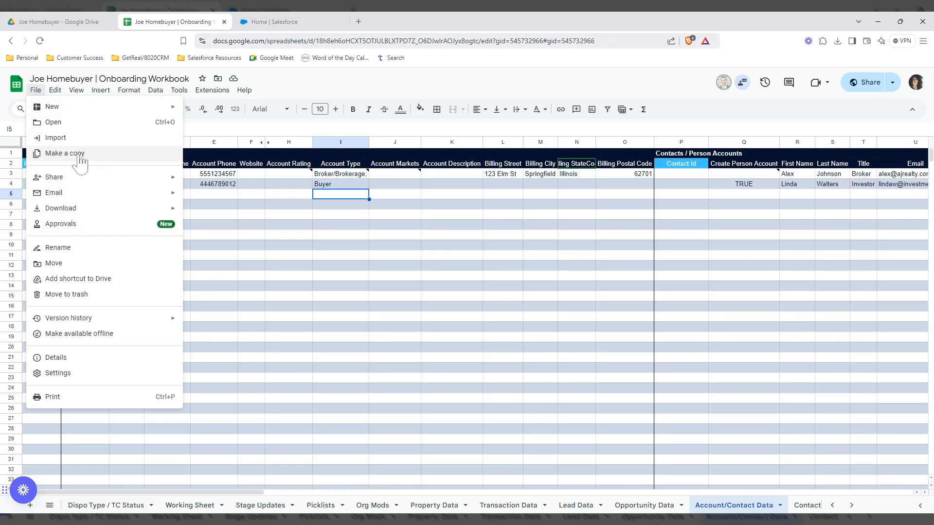
{"action": "left_click", "coordinate": [306, 214]}
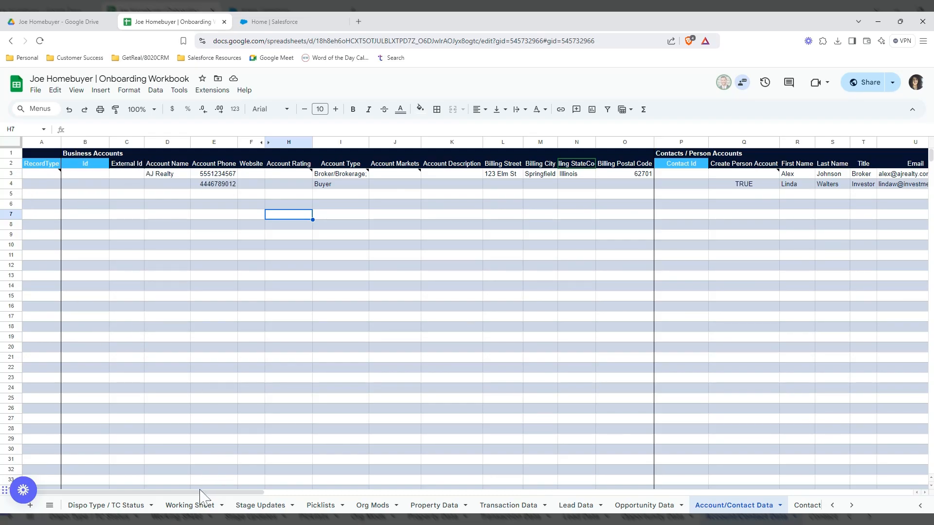
{"action": "left_click", "coordinate": [180, 175]}
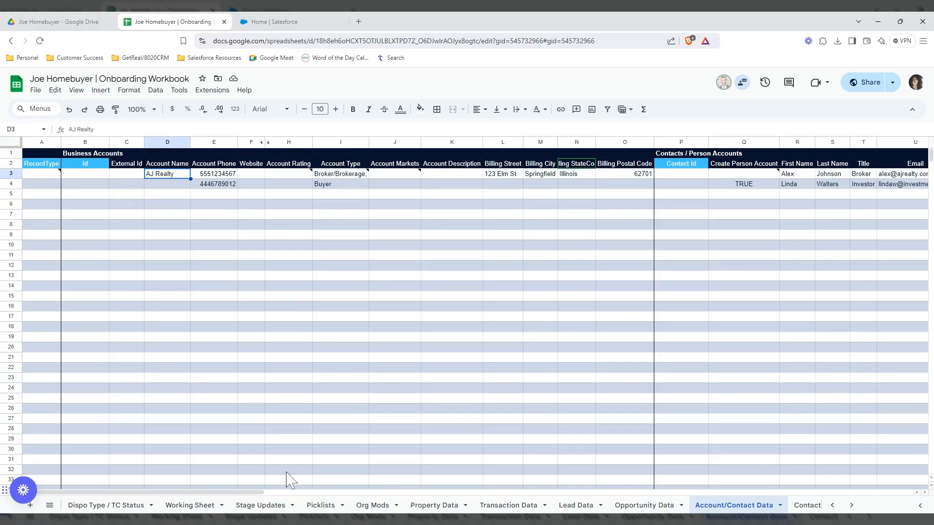
{"action": "left_click_drag", "start_coordinate": [253, 496], "coordinate": [322, 493]}
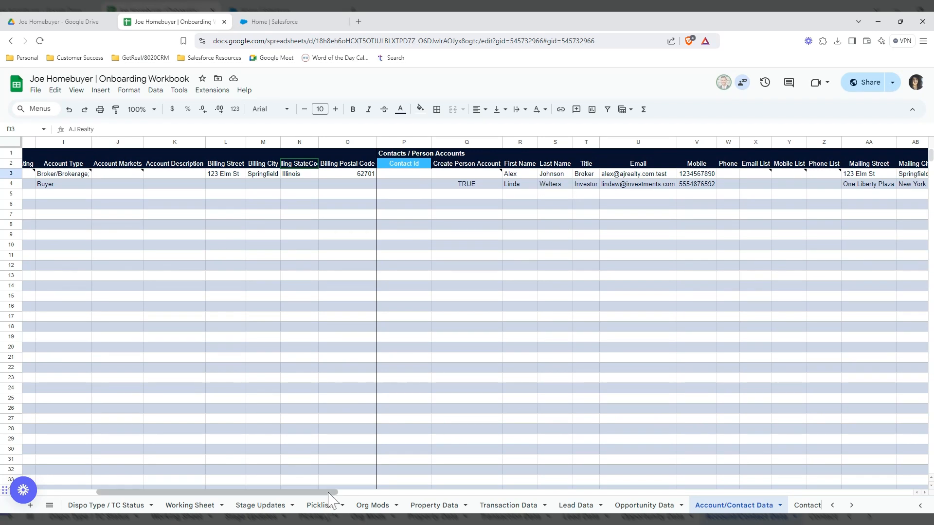
{"action": "left_click_drag", "start_coordinate": [333, 493], "coordinate": [277, 494]}
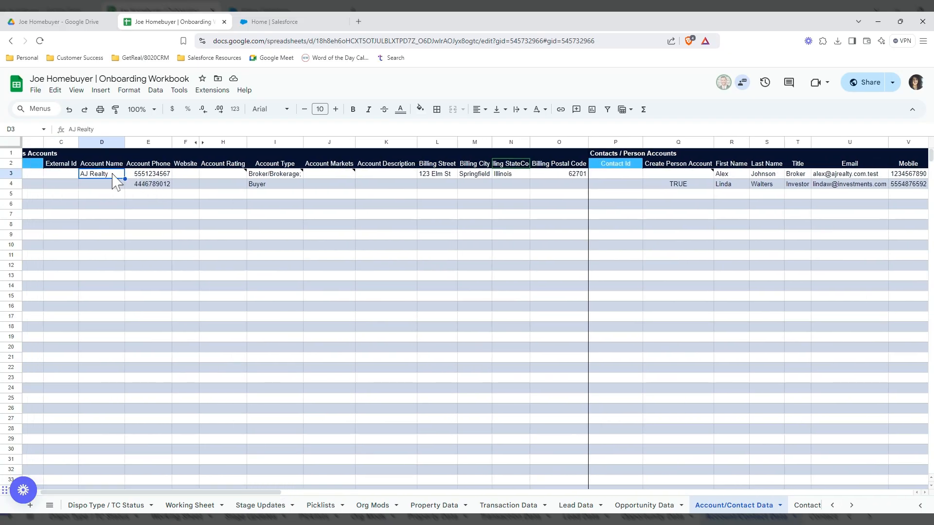
{"action": "mouse_move", "coordinate": [268, 176]}
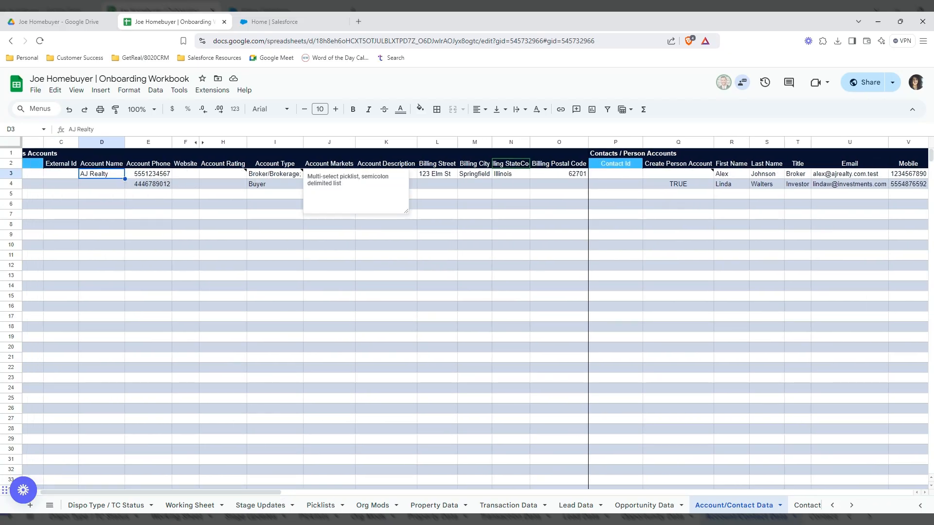
{"action": "left_click", "coordinate": [488, 246]}
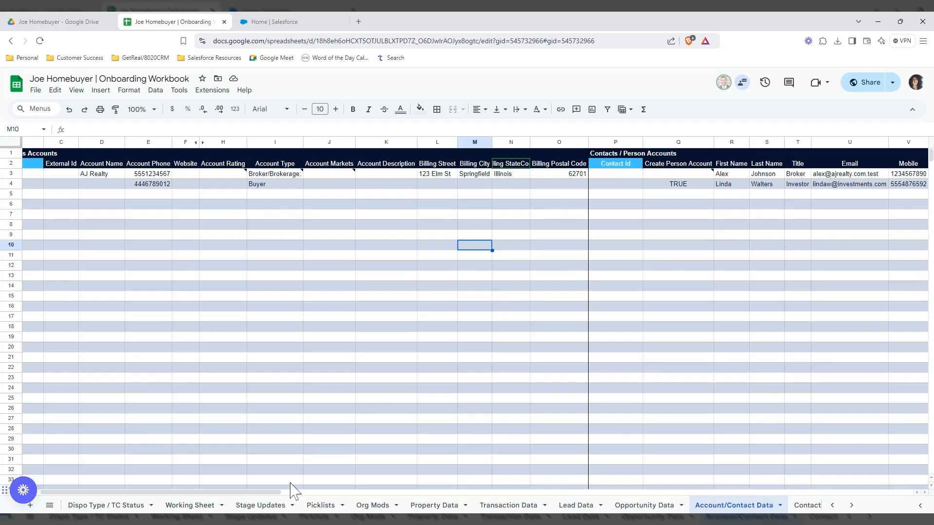
{"action": "left_click_drag", "start_coordinate": [278, 492], "coordinate": [290, 490]}
{"action": "left_click_drag", "start_coordinate": [304, 486], "coordinate": [442, 486]}
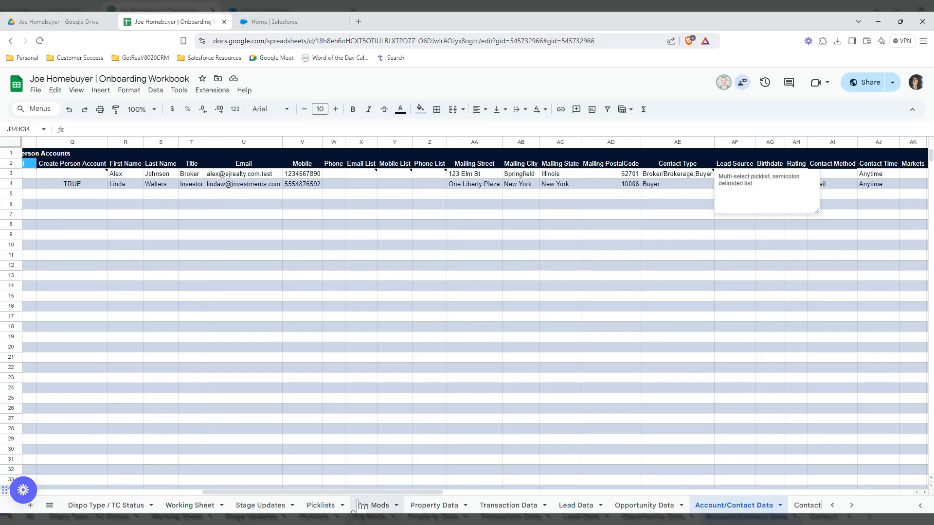
{"action": "left_click_drag", "start_coordinate": [359, 492], "coordinate": [433, 491]}
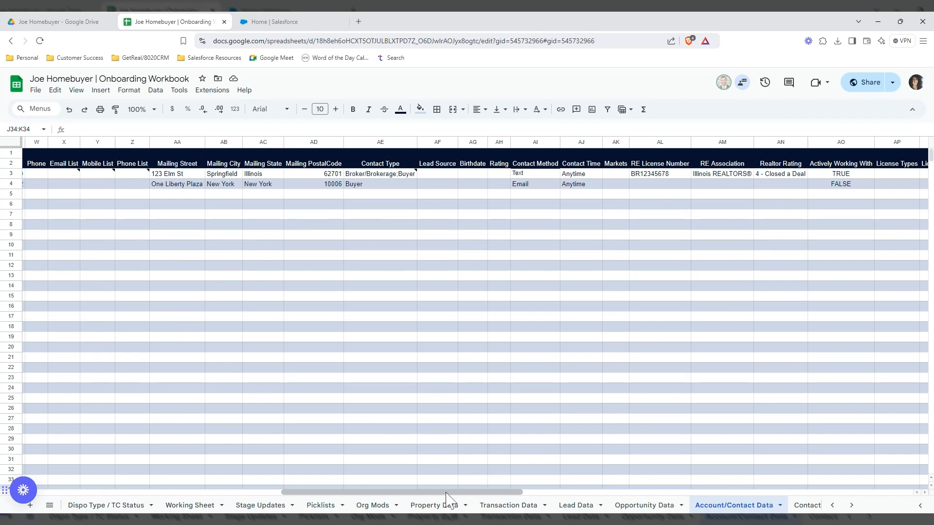
{"action": "left_click_drag", "start_coordinate": [446, 492], "coordinate": [564, 492]}
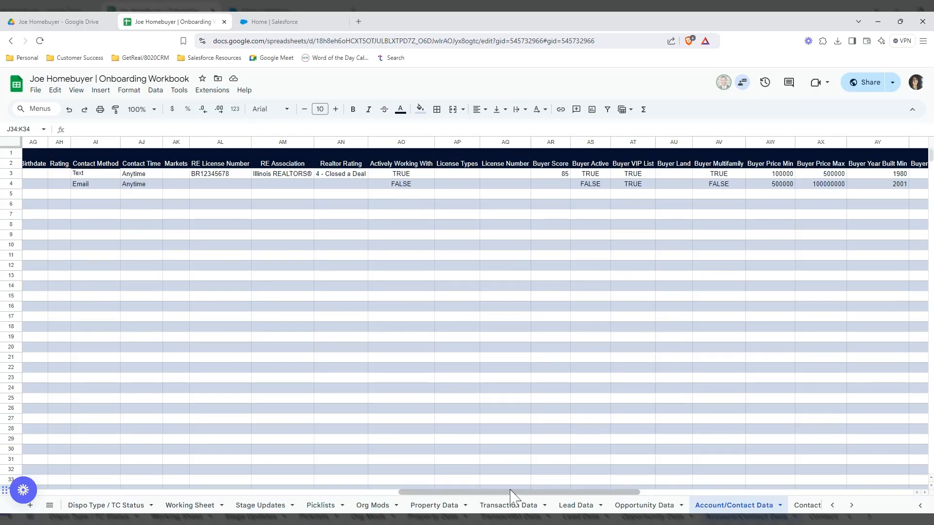
{"action": "left_click_drag", "start_coordinate": [511, 493], "coordinate": [621, 485]}
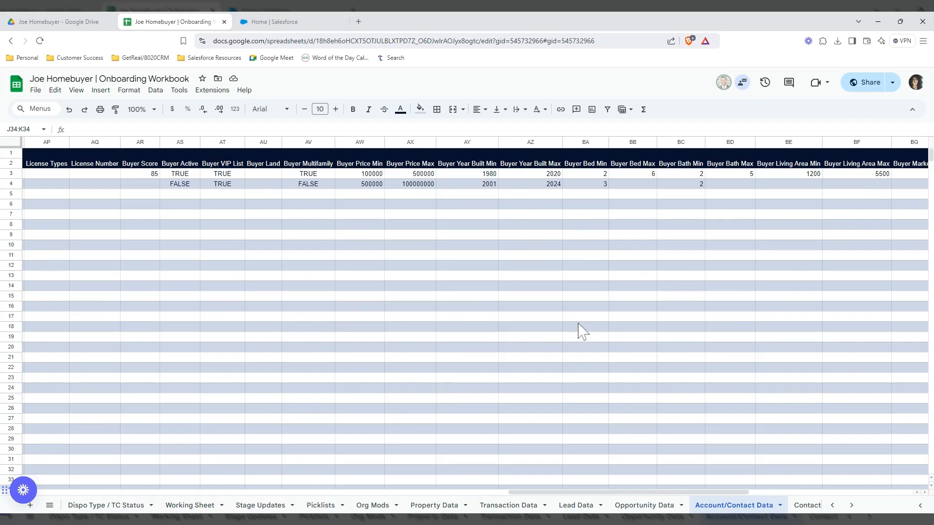
{"action": "left_click_drag", "start_coordinate": [586, 492], "coordinate": [223, 459]}
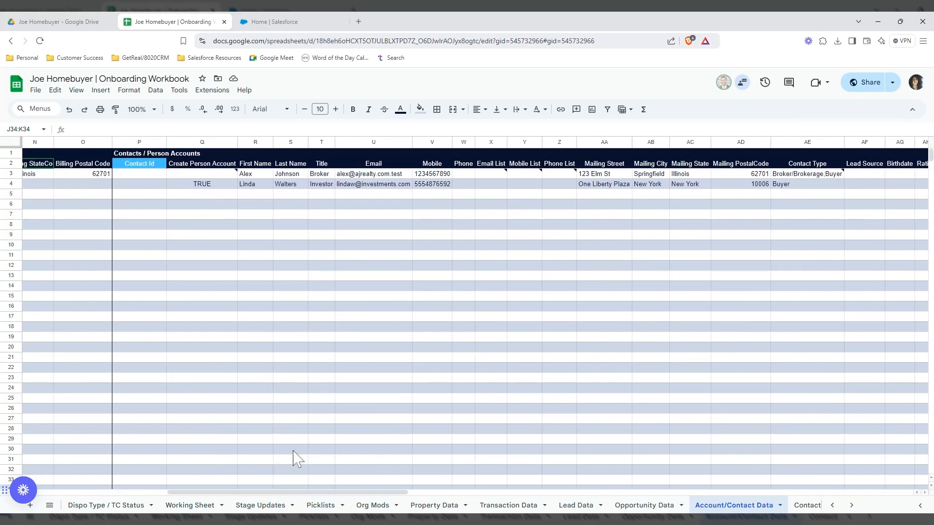
{"action": "left_click_drag", "start_coordinate": [336, 492], "coordinate": [183, 484]}
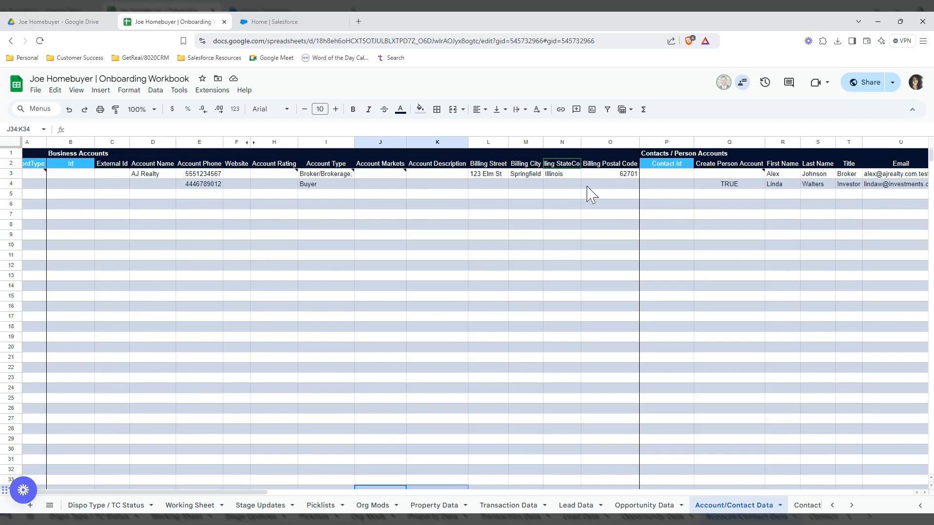
{"action": "left_click_drag", "start_coordinate": [245, 497], "coordinate": [408, 483]}
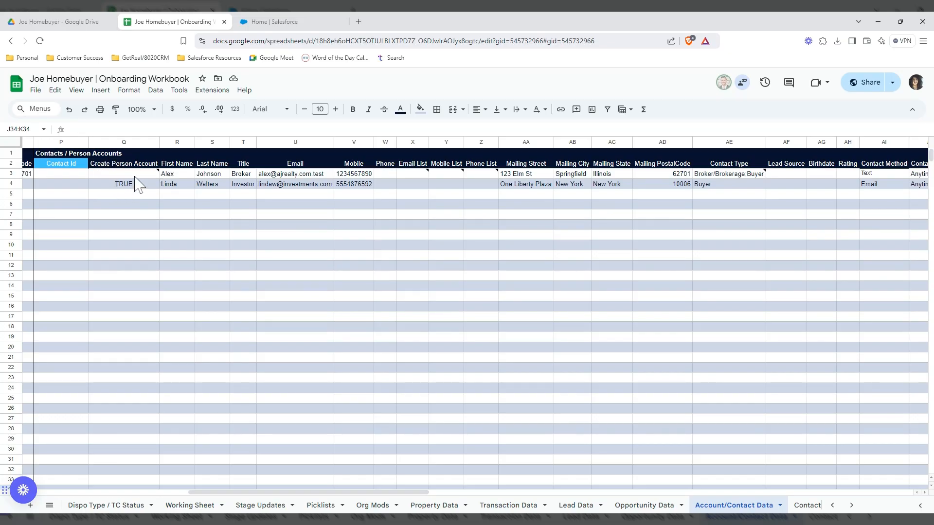
{"action": "mouse_move", "coordinate": [133, 182]}
{"action": "left_click_drag", "start_coordinate": [299, 492], "coordinate": [135, 473]}
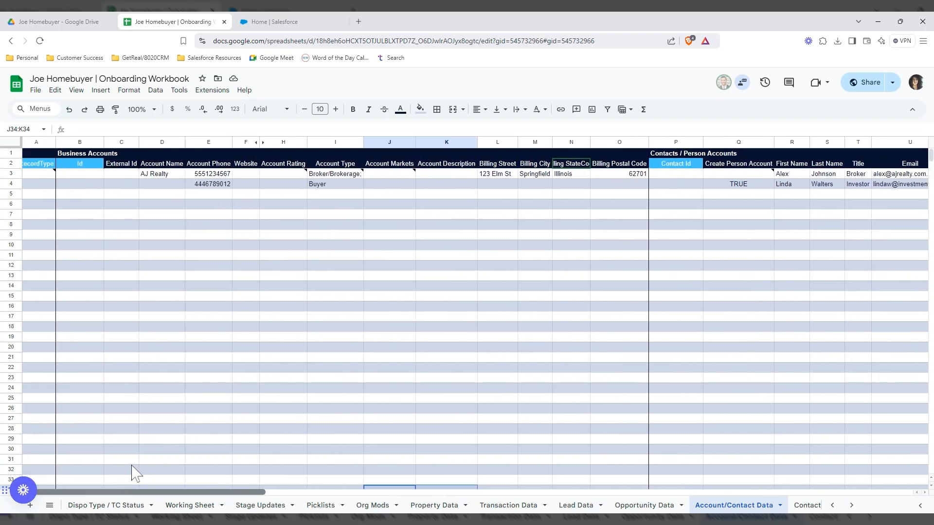
{"action": "left_click", "coordinate": [36, 90]}
{"action": "mouse_move", "coordinate": [73, 210]}
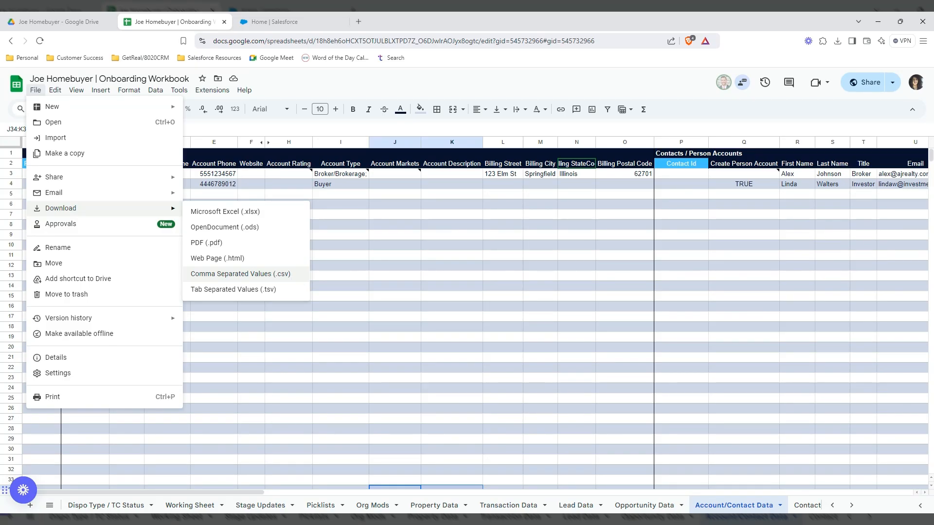
{"action": "left_click", "coordinate": [367, 257]}
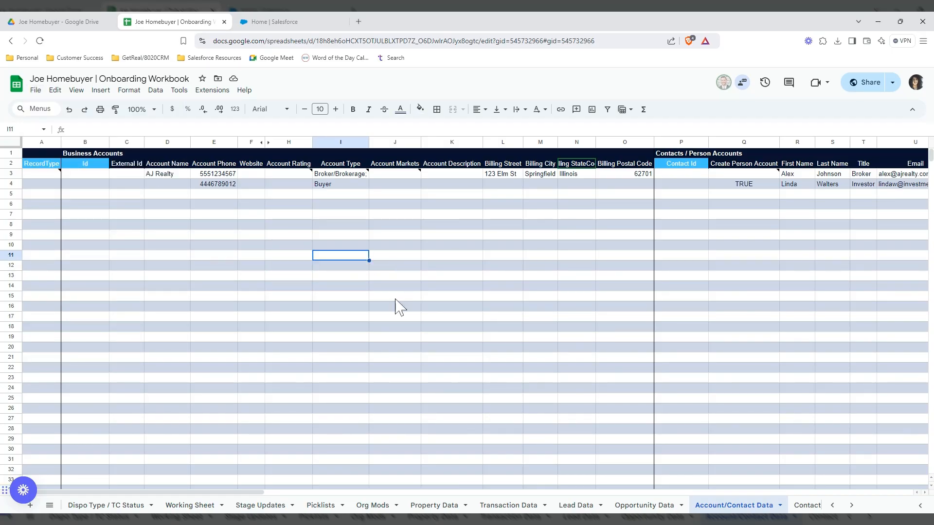
- Select the Illinois billing state in N3, then switch to the Home | Salesforce tab
{"action": "left_click", "coordinate": [578, 177]}
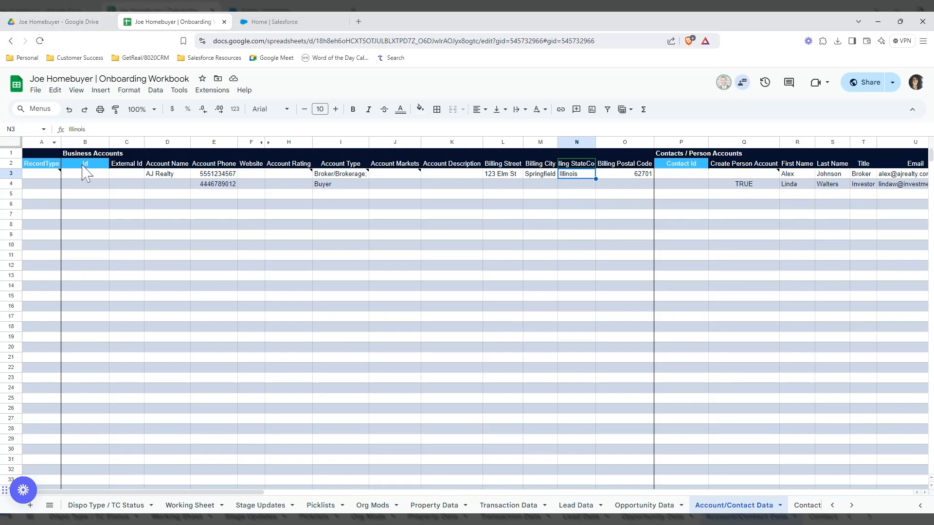
{"action": "mouse_move", "coordinate": [56, 185]}
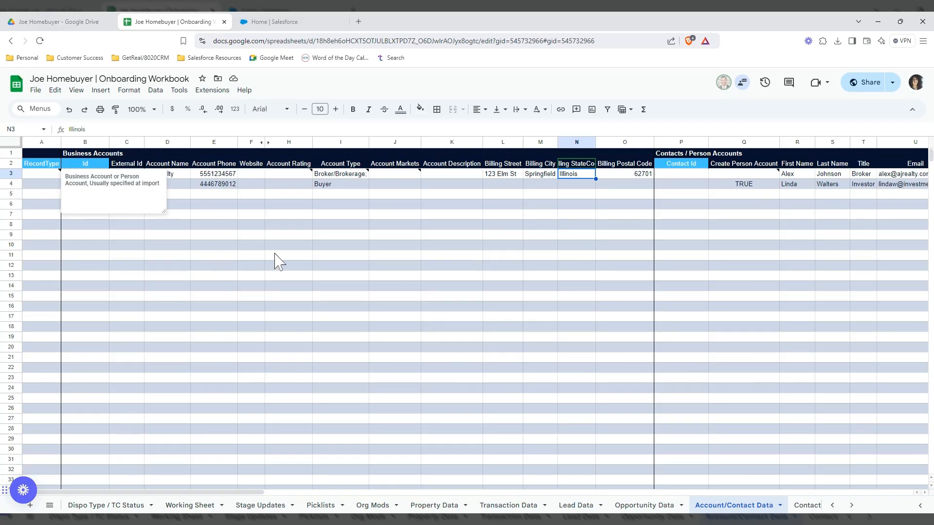
{"action": "left_click", "coordinate": [281, 25]}
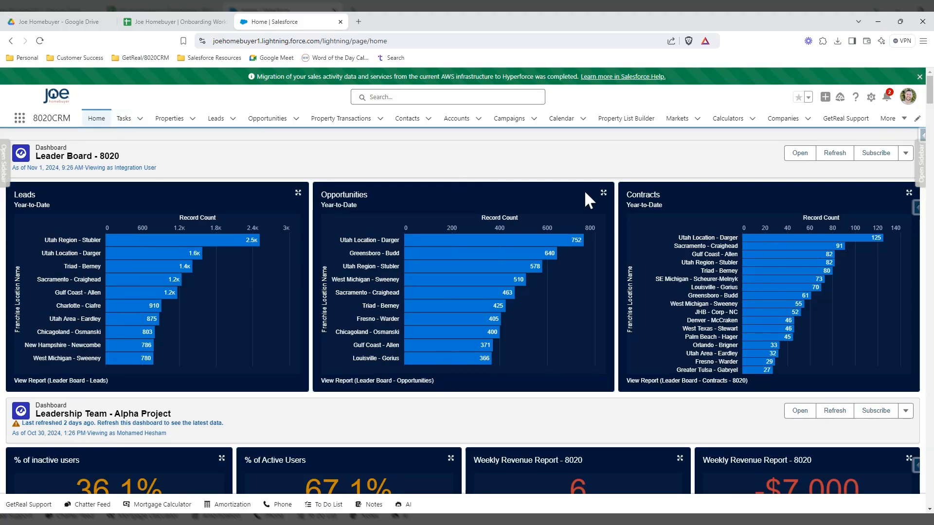
- Check the Contacts and Accounts lists, then go to Setup from the gear menu
{"action": "left_click", "coordinate": [407, 118]}
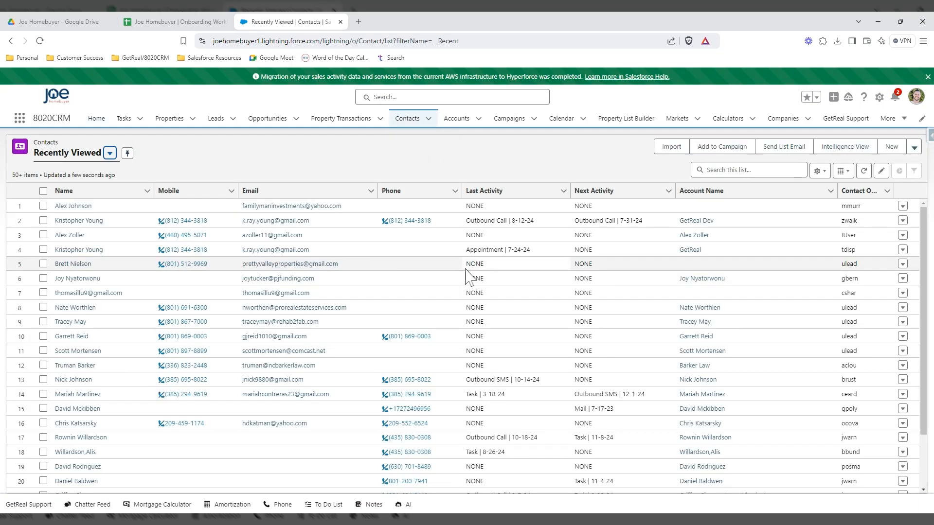
{"action": "left_click", "coordinate": [456, 119]}
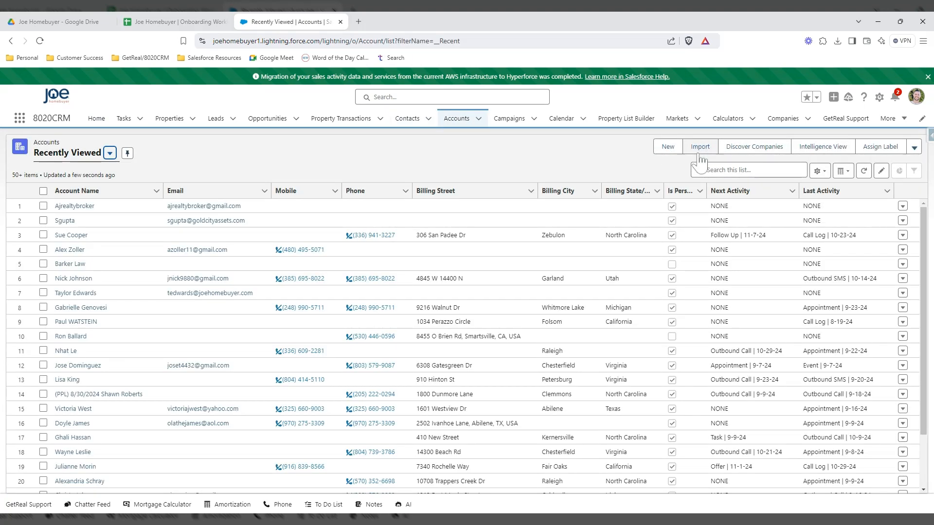
{"action": "left_click", "coordinate": [879, 99]}
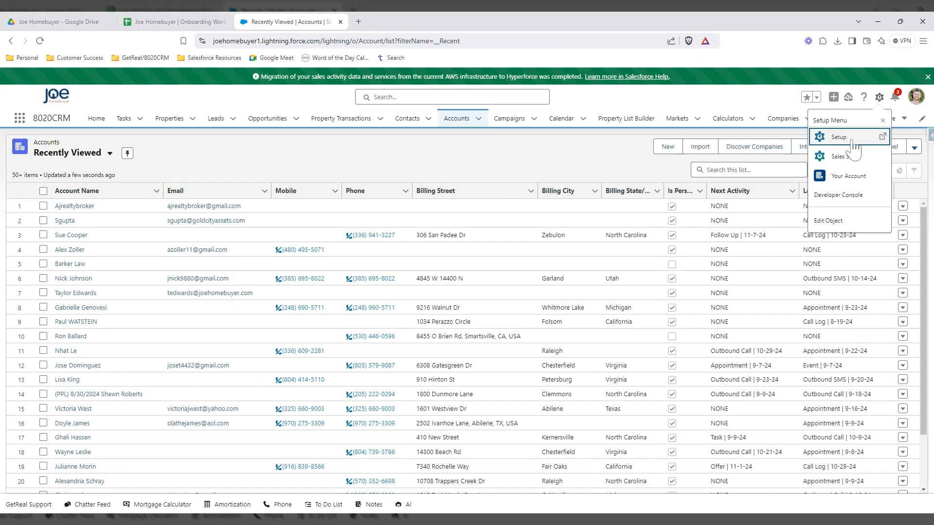
{"action": "left_click", "coordinate": [854, 141]}
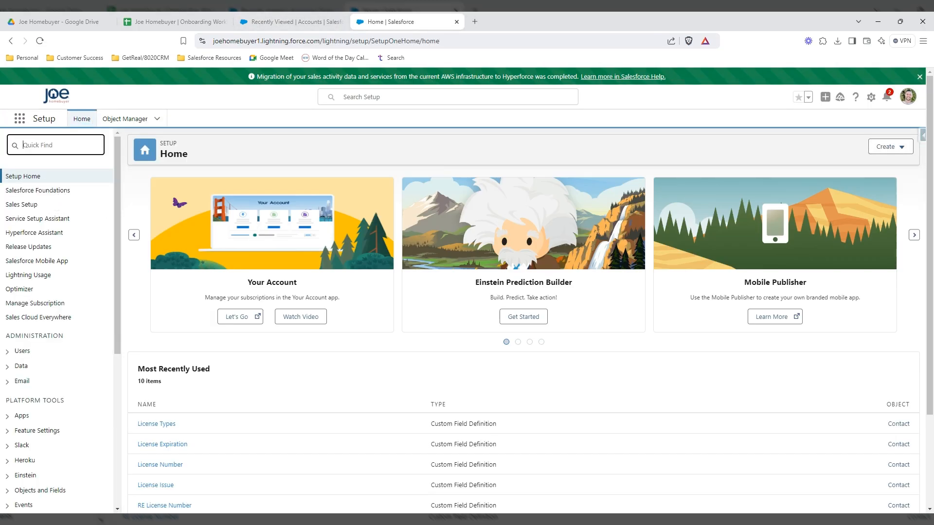
- Search Quick Find for import and open the Data Import Wizard page
{"action": "type", "text": "t"}
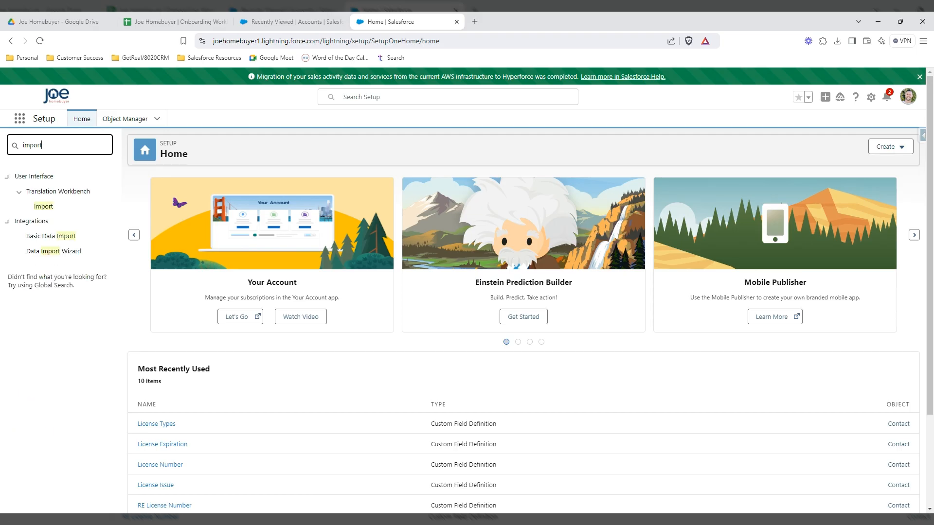
{"action": "left_click", "coordinate": [48, 251]}
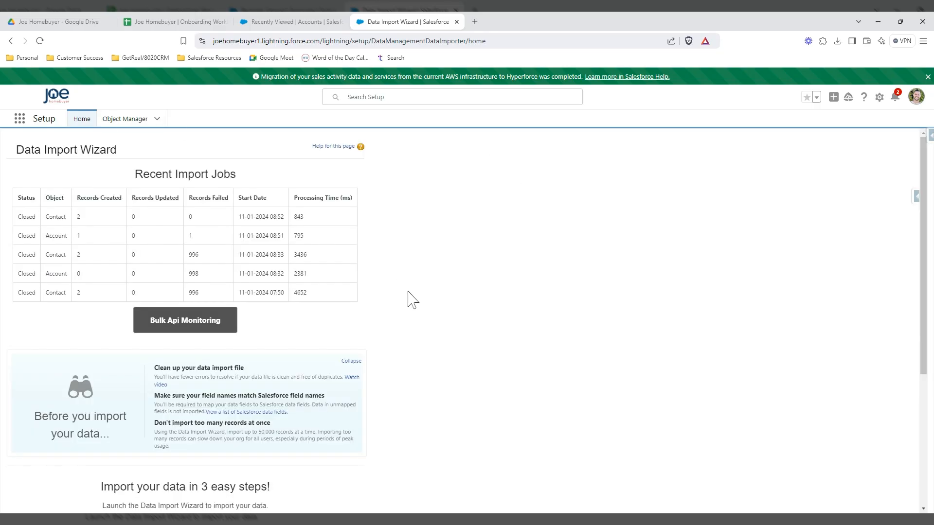
{"action": "scroll", "coordinate": [408, 297], "scroll_direction": "down", "scroll_amount": 5}
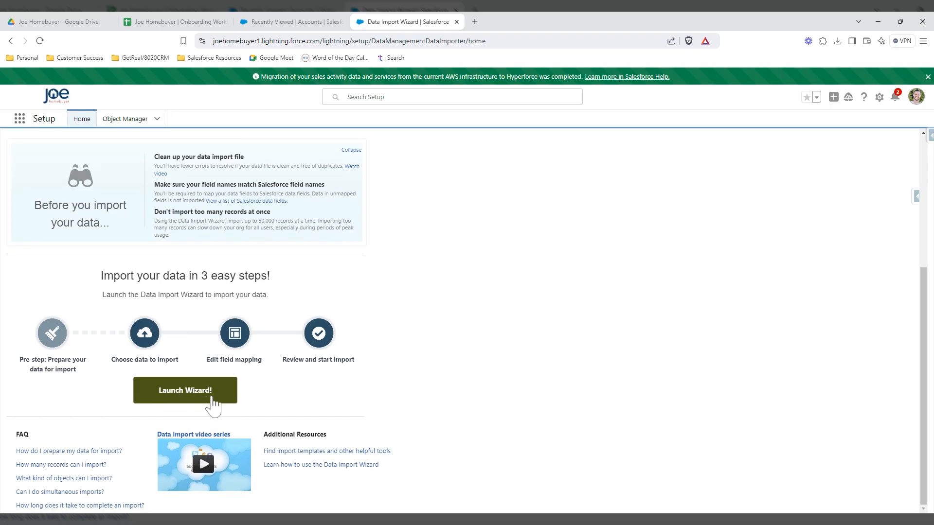
{"action": "scroll", "coordinate": [212, 406], "scroll_direction": "up", "scroll_amount": 5}
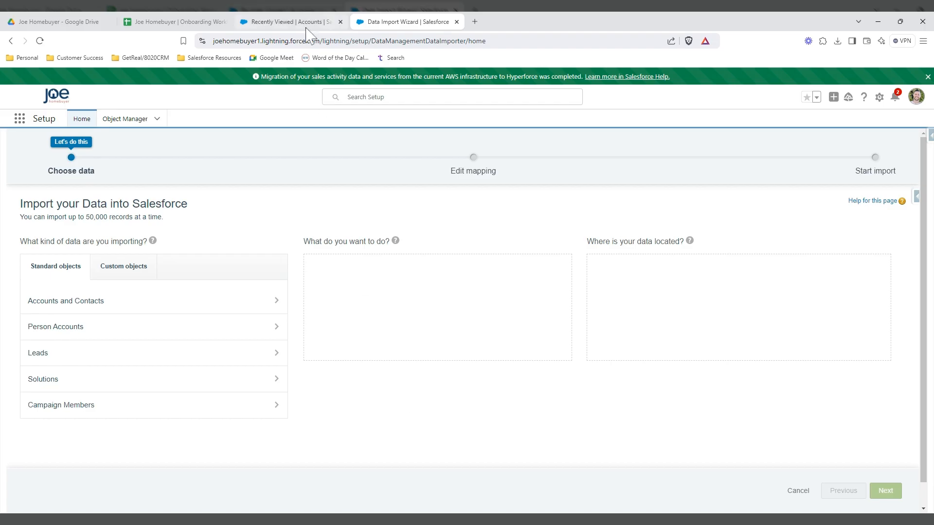
- Choose to import Accounts and Contacts as new records with workflow rules triggered
{"action": "left_click", "coordinate": [456, 22]}
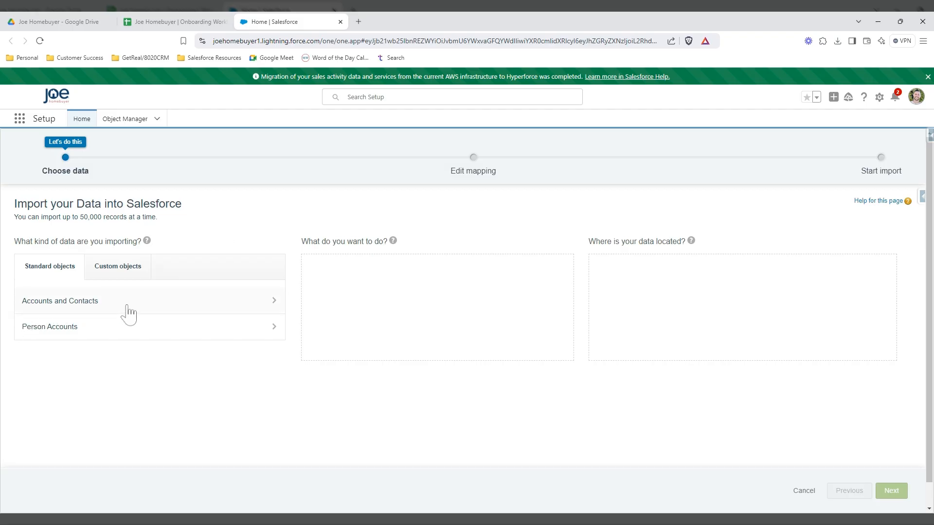
{"action": "left_click", "coordinate": [95, 303]}
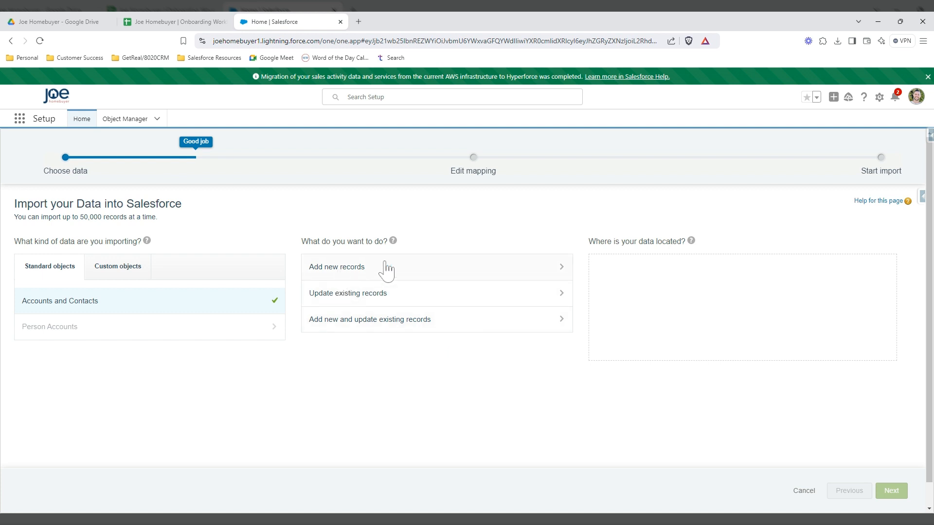
{"action": "left_click", "coordinate": [484, 277]}
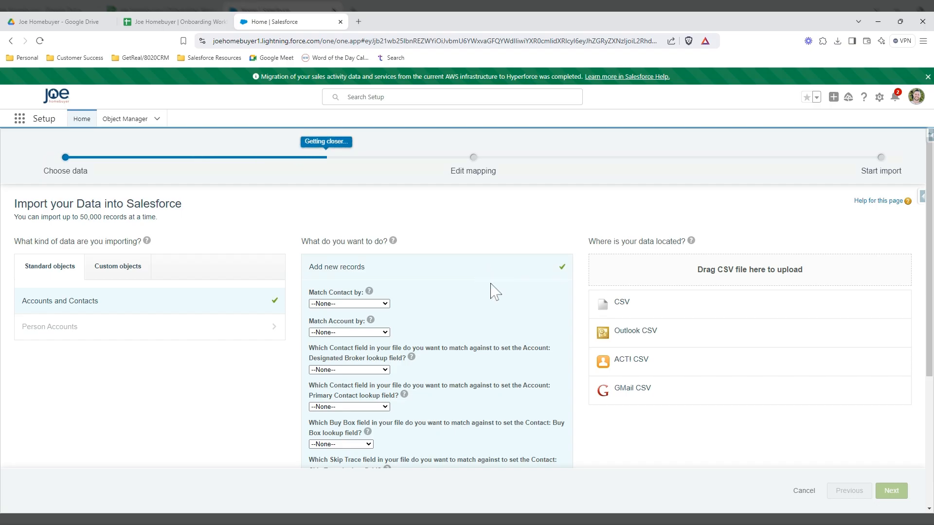
{"action": "scroll", "coordinate": [494, 292], "scroll_direction": "down", "scroll_amount": 2}
{"action": "scroll", "coordinate": [491, 291], "scroll_direction": "down", "scroll_amount": 1}
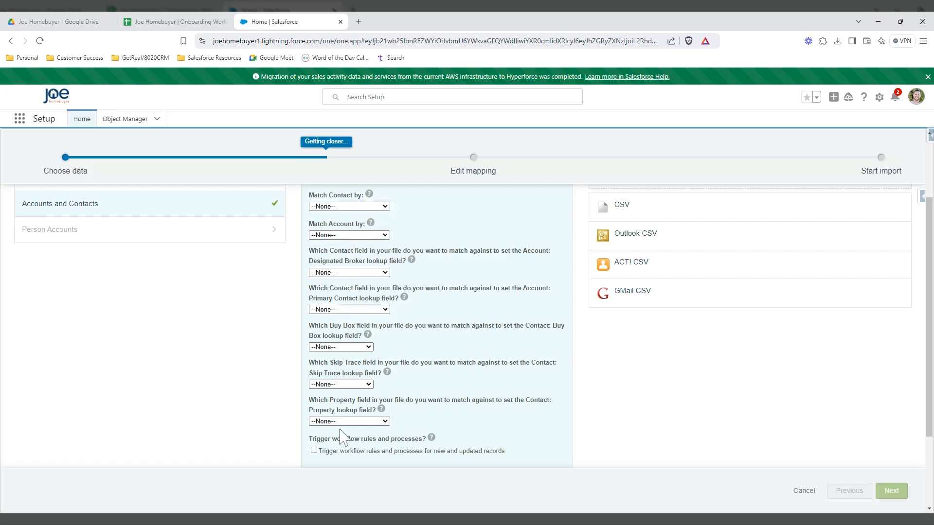
{"action": "scroll", "coordinate": [487, 306], "scroll_direction": "down", "scroll_amount": 3}
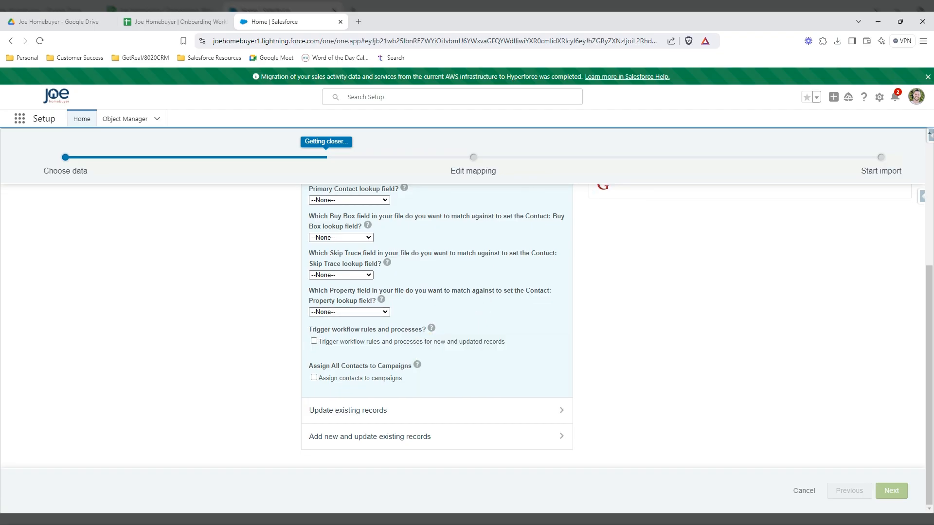
{"action": "left_click", "coordinate": [313, 341]}
- Pick CSV as the source, attach the Contacts.csv file, and continue to field mapping
{"action": "scroll", "coordinate": [632, 360], "scroll_direction": "up", "scroll_amount": 5}
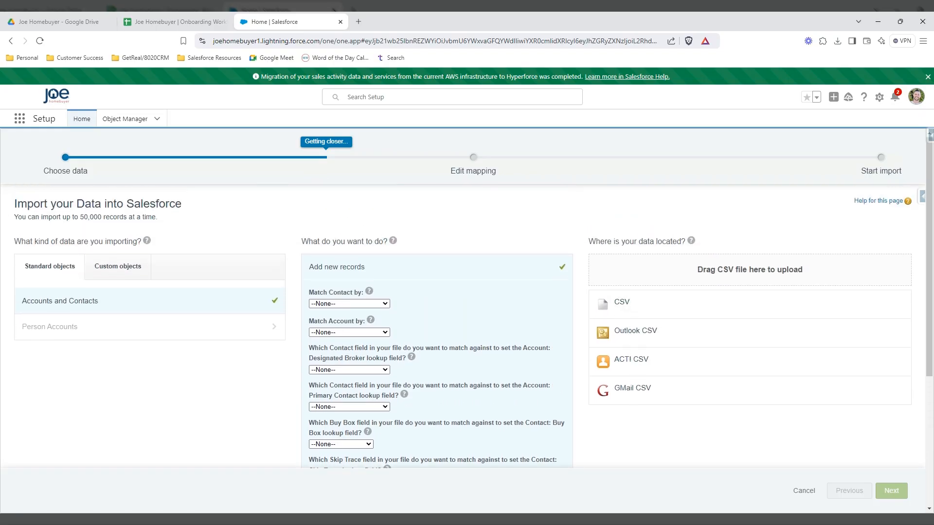
{"action": "left_click", "coordinate": [604, 311]}
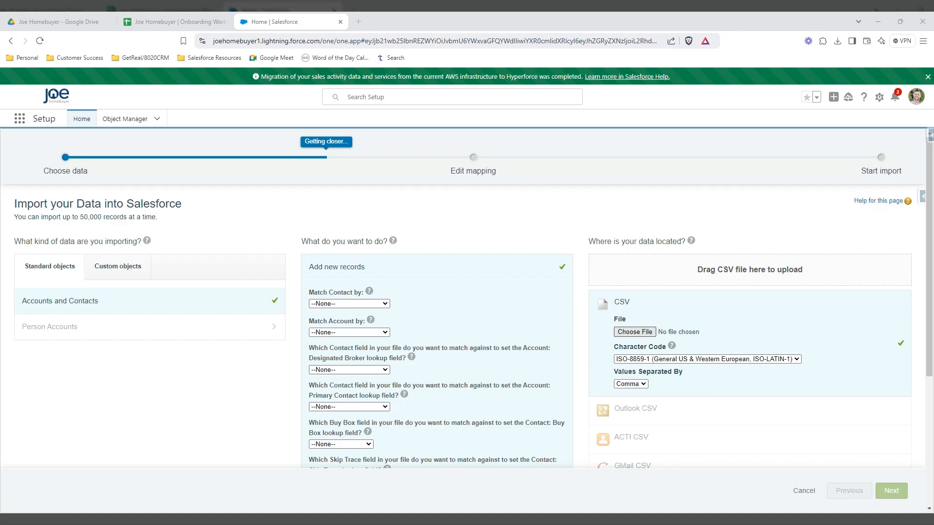
{"action": "left_click", "coordinate": [643, 411]}
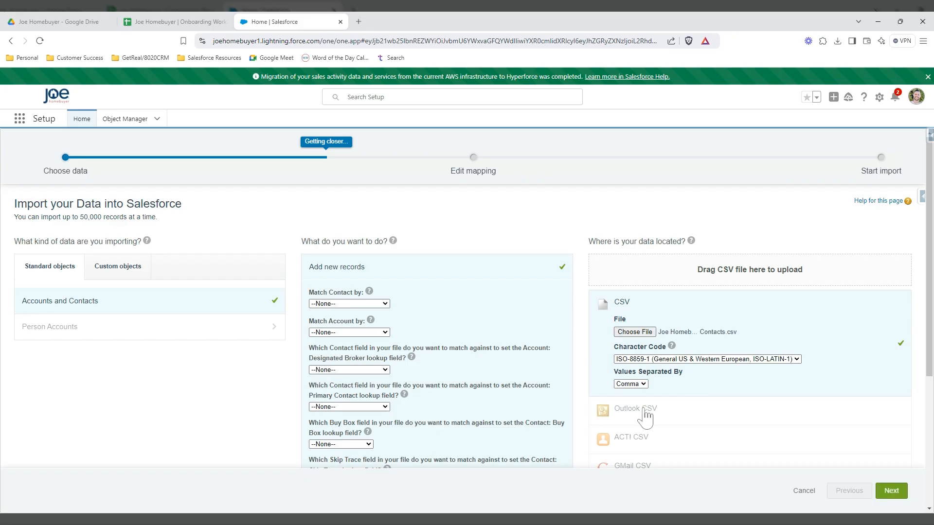
{"action": "left_click", "coordinate": [890, 492]}
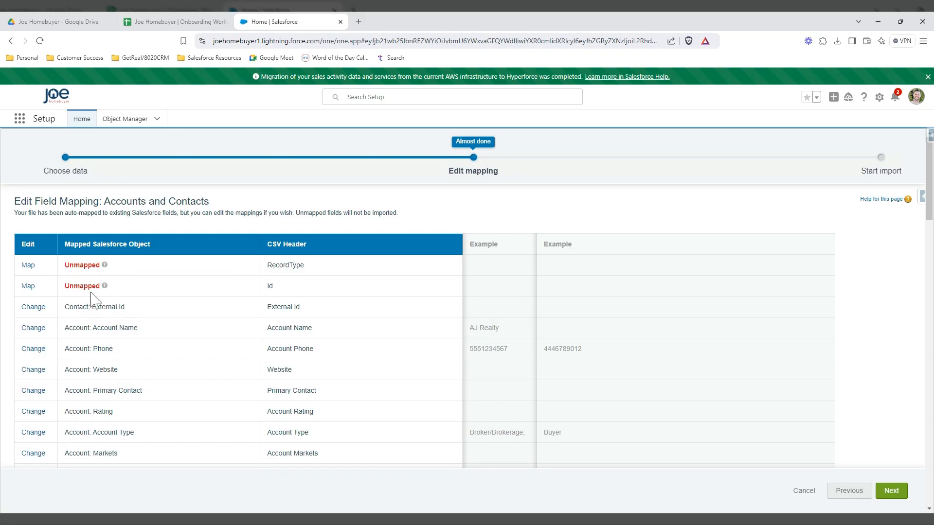
- Map the unmapped SMS Opt Out column to the matching opt-out field
{"action": "scroll", "coordinate": [190, 331], "scroll_direction": "down", "scroll_amount": 4}
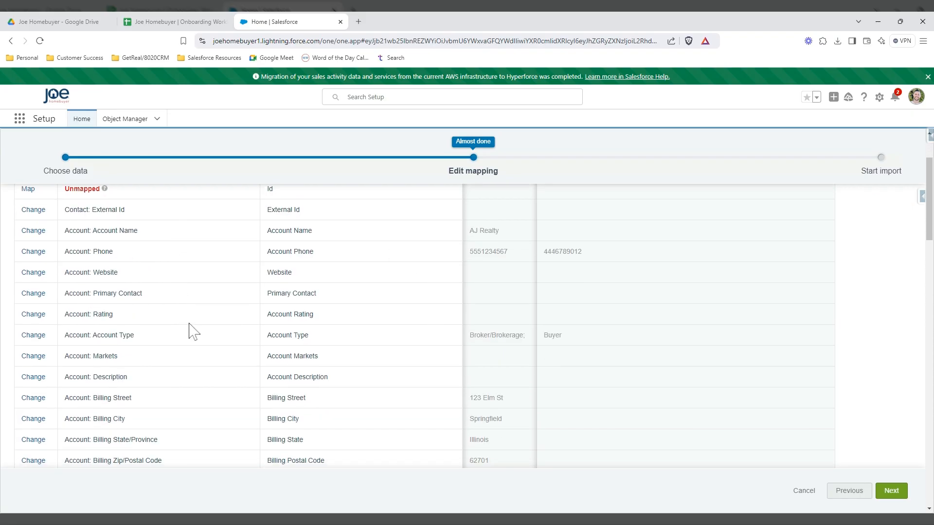
{"action": "scroll", "coordinate": [170, 353], "scroll_direction": "down", "scroll_amount": 1}
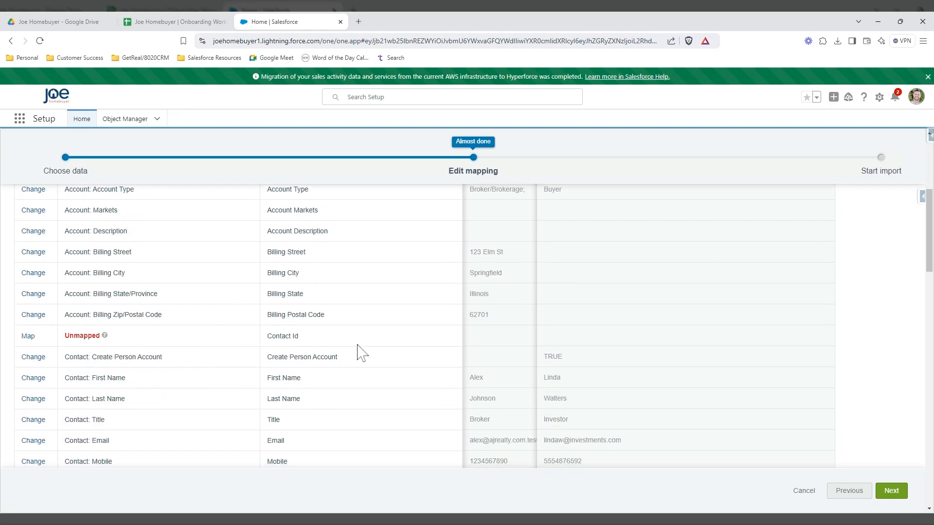
{"action": "scroll", "coordinate": [359, 348], "scroll_direction": "down", "scroll_amount": 2}
{"action": "scroll", "coordinate": [361, 354], "scroll_direction": "down", "scroll_amount": 2}
{"action": "scroll", "coordinate": [361, 354], "scroll_direction": "down", "scroll_amount": 10}
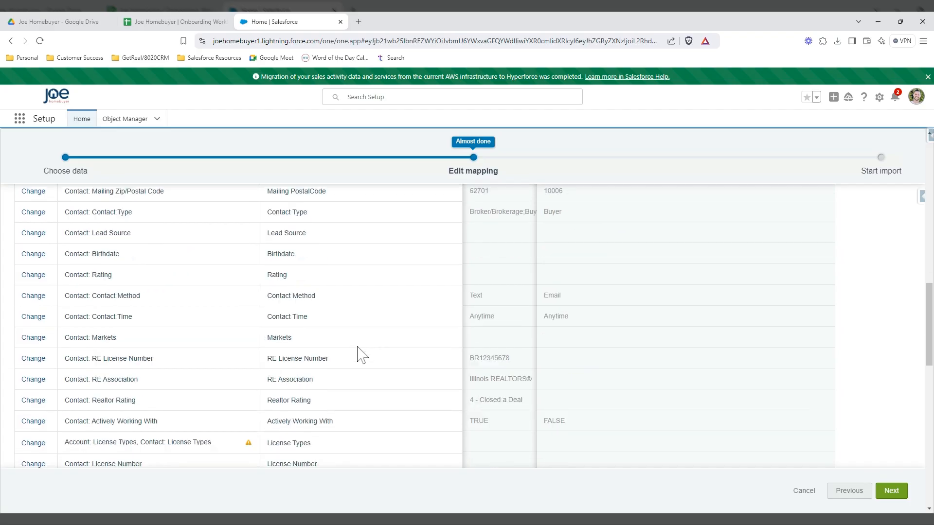
{"action": "scroll", "coordinate": [361, 354], "scroll_direction": "down", "scroll_amount": 8}
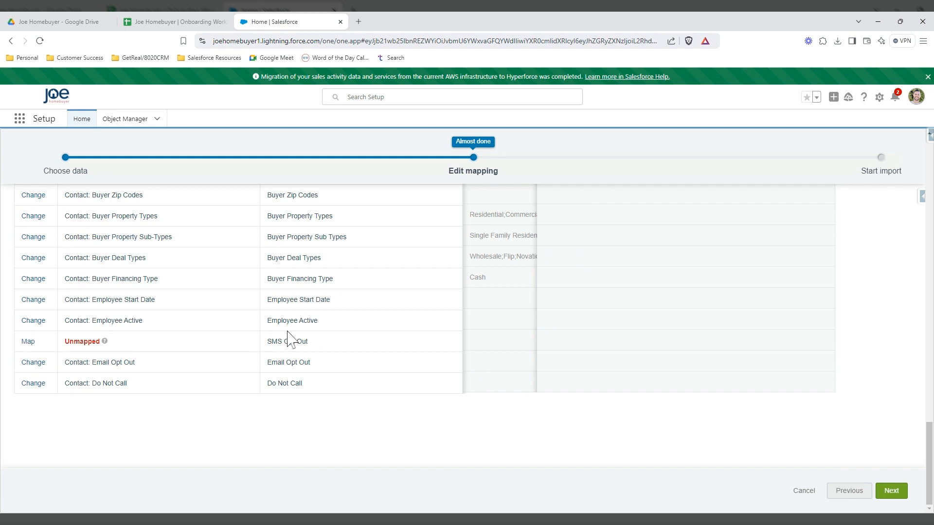
{"action": "left_click", "coordinate": [28, 341]}
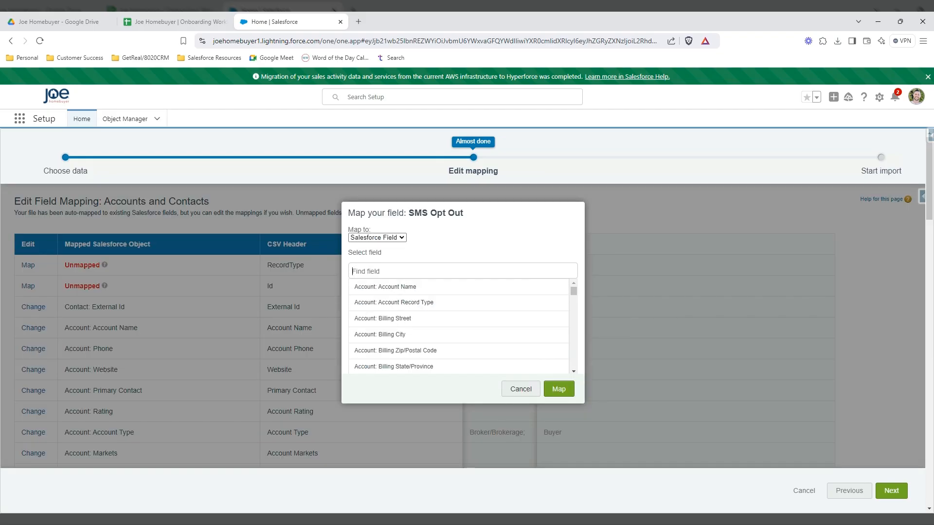
{"action": "type", "text": "opt out"}
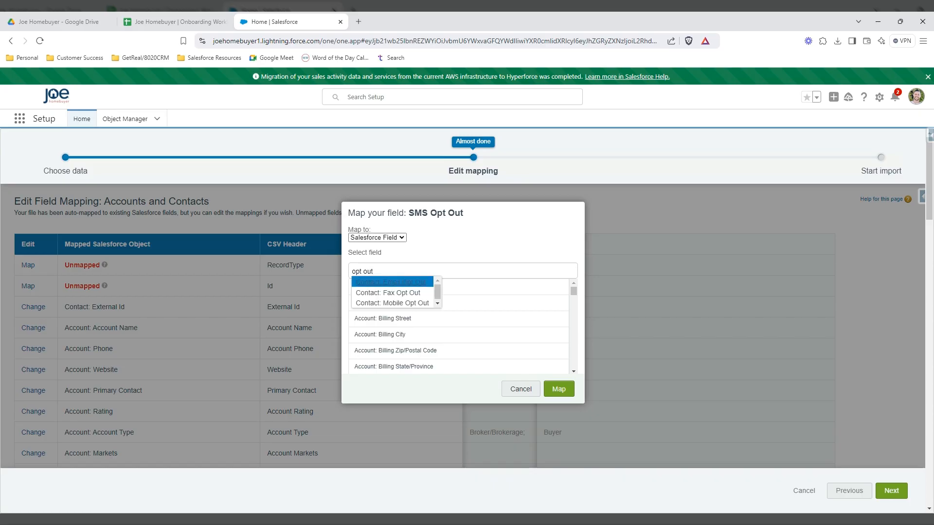
{"action": "left_click", "coordinate": [387, 303]}
{"action": "left_click", "coordinate": [559, 391]}
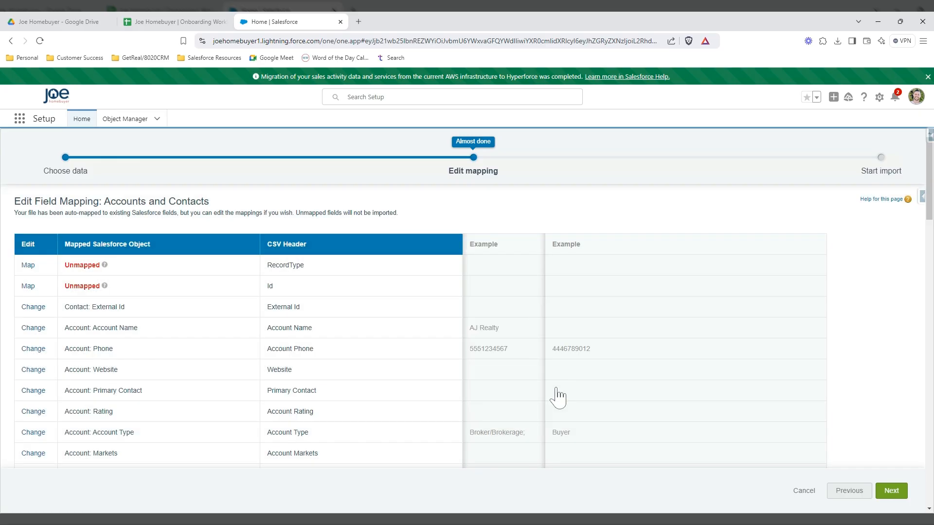
- Scroll to the last mapping row and continue to Review & Start Import
{"action": "scroll", "coordinate": [345, 372], "scroll_direction": "down", "scroll_amount": 4}
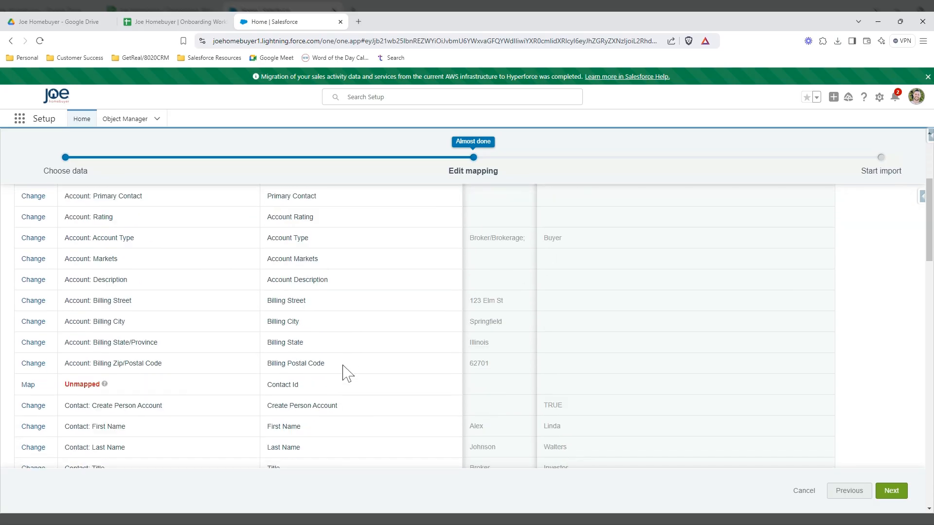
{"action": "scroll", "coordinate": [347, 374], "scroll_direction": "down", "scroll_amount": 13}
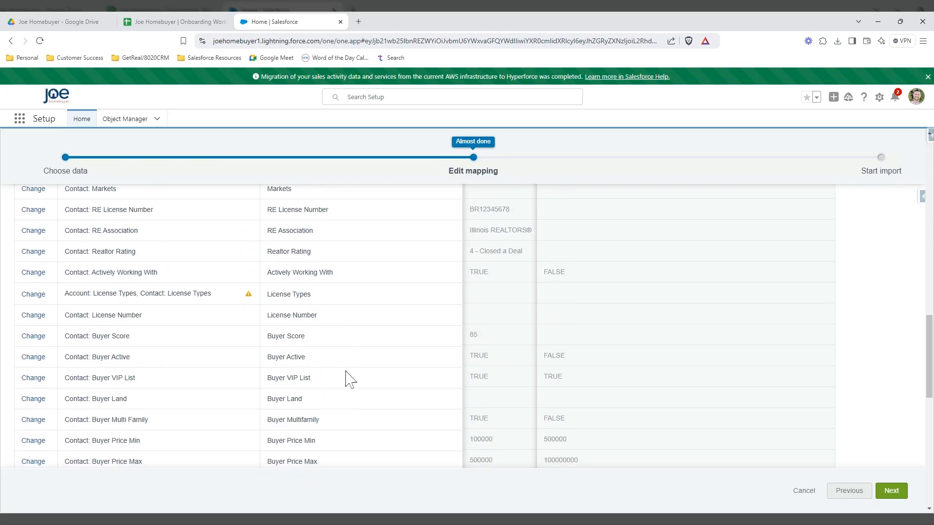
{"action": "scroll", "coordinate": [345, 377], "scroll_direction": "down", "scroll_amount": 10}
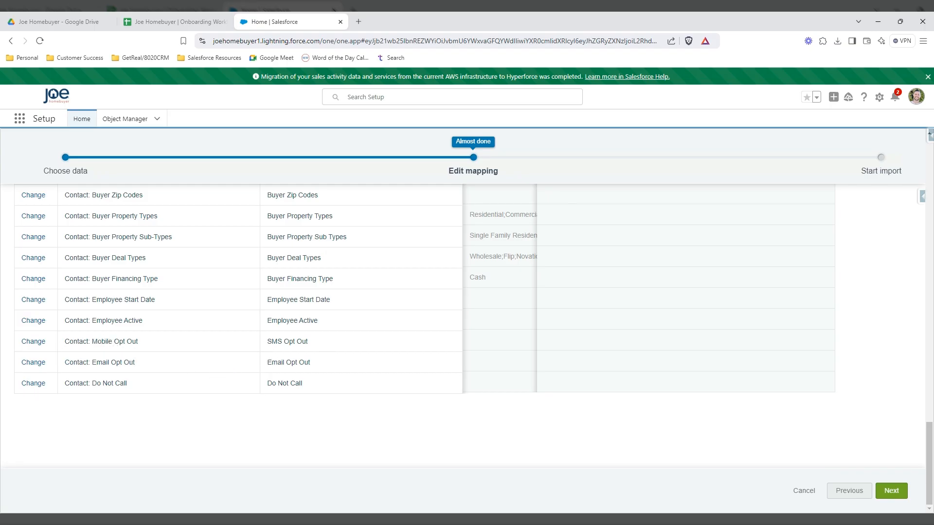
{"action": "left_click", "coordinate": [894, 491]}
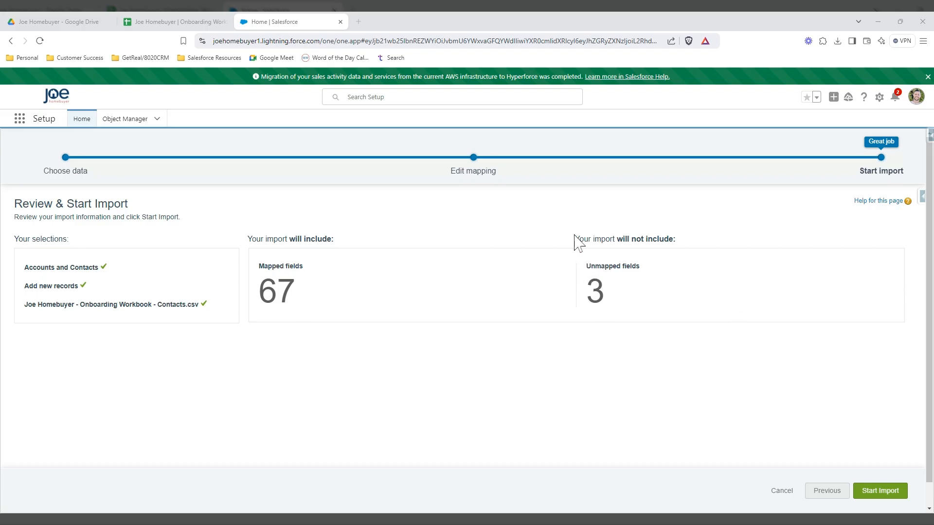
- Launch the Contacts CSV import from the Review & Start Import page
{"action": "left_click", "coordinate": [866, 491]}
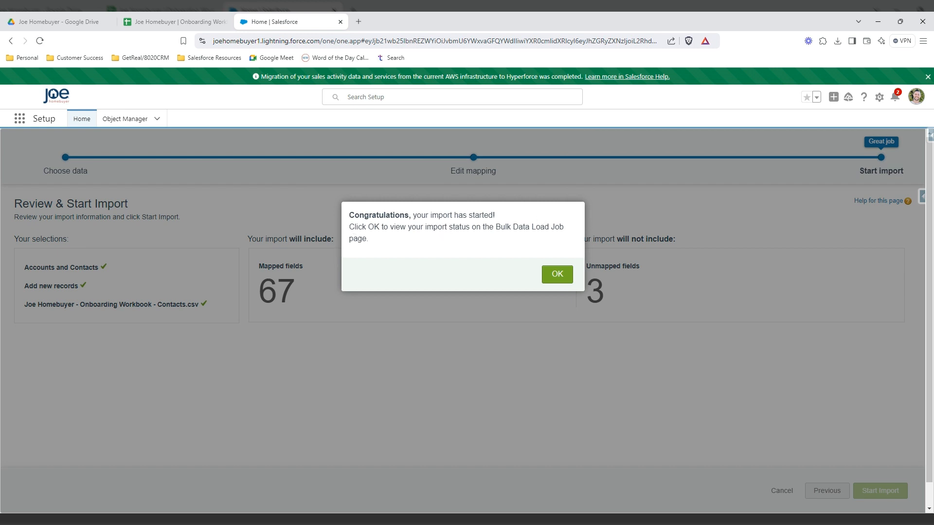
- Review the bulk load job results (2 processed, 1 failed), then switch to the 8020CRM app
{"action": "left_click", "coordinate": [559, 280]}
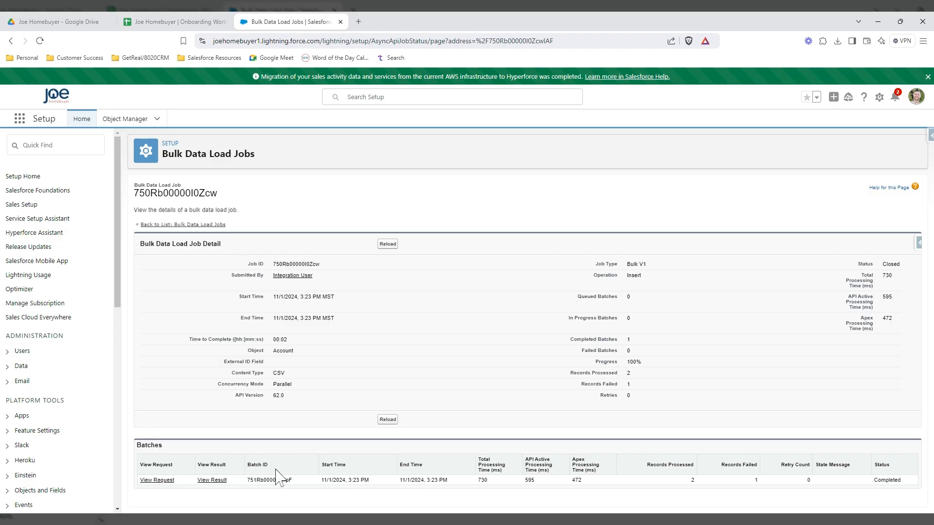
{"action": "left_click", "coordinate": [212, 480]}
{"action": "left_click", "coordinate": [21, 124]}
{"action": "left_click", "coordinate": [58, 195]}
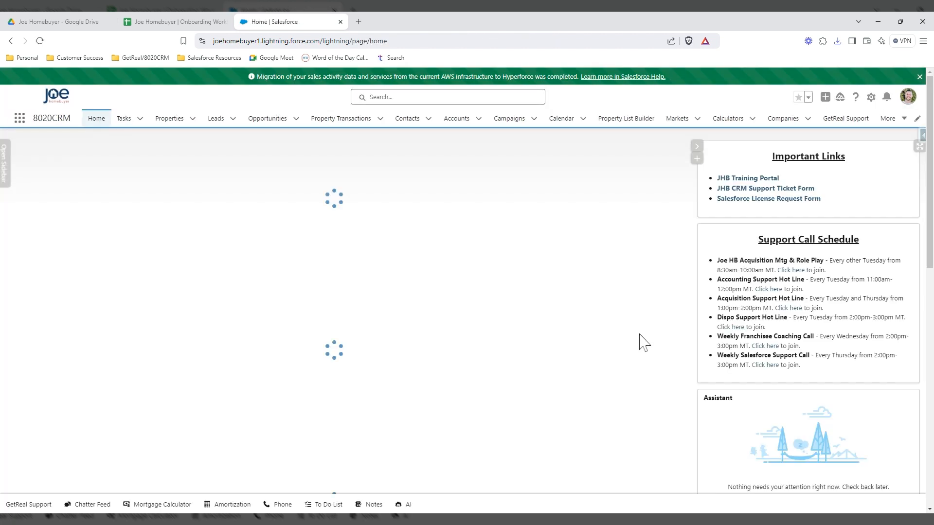
- Hide the links panel, search the investor's name, and open her Contact result
{"action": "left_click", "coordinate": [696, 147]}
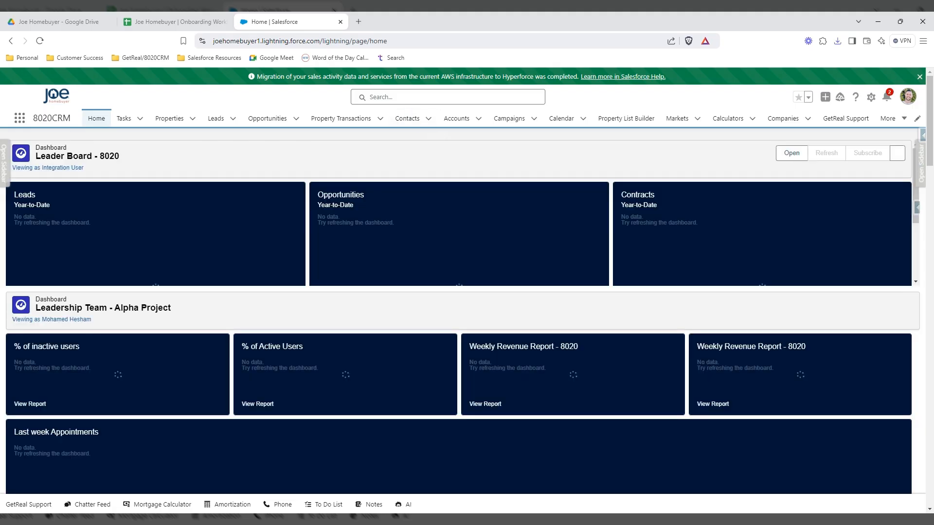
{"action": "left_click", "coordinate": [437, 97]}
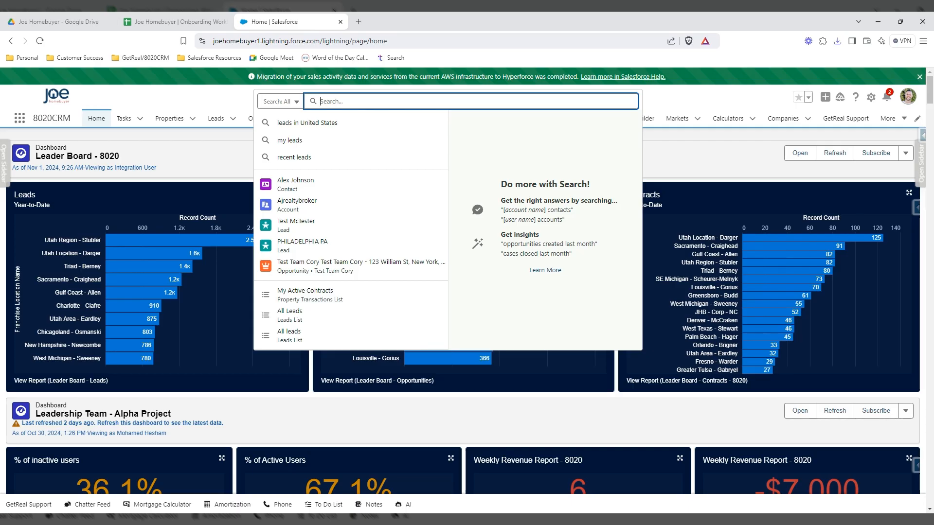
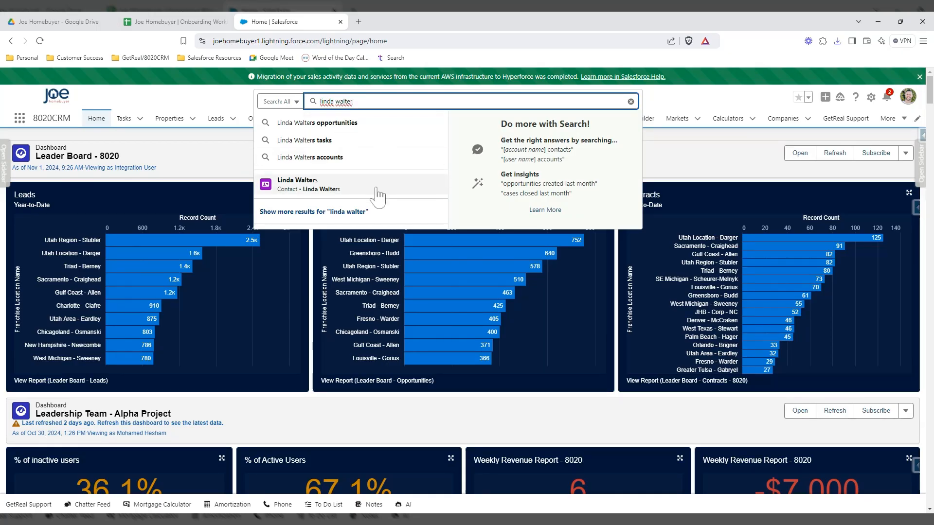
{"action": "mouse_move", "coordinate": [377, 188]}
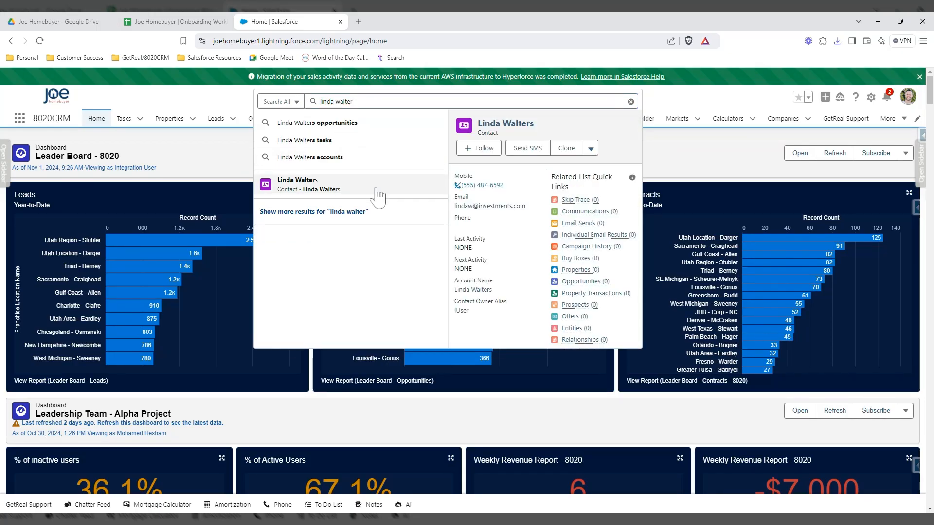
{"action": "left_click", "coordinate": [377, 189]}
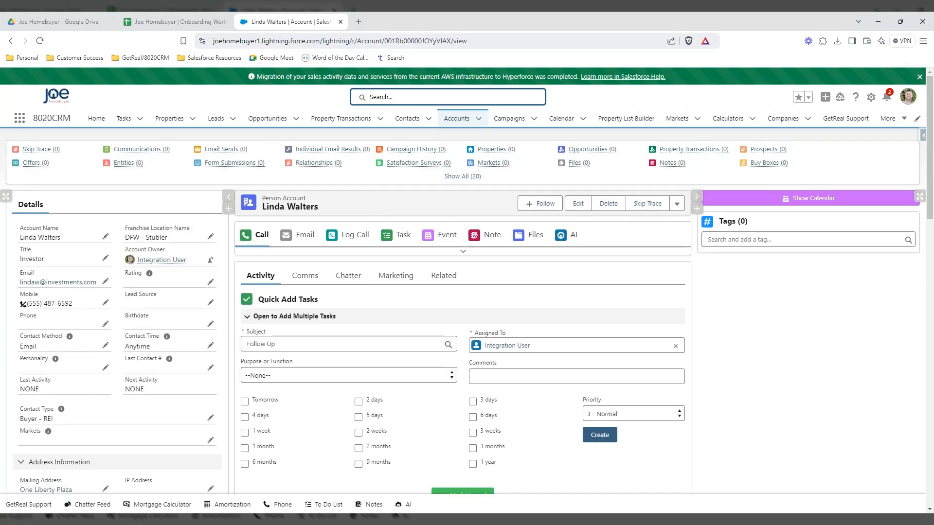
- Run a full search for the investor, open her Contacts result, then search the next imported contact
{"action": "left_click", "coordinate": [448, 97]}
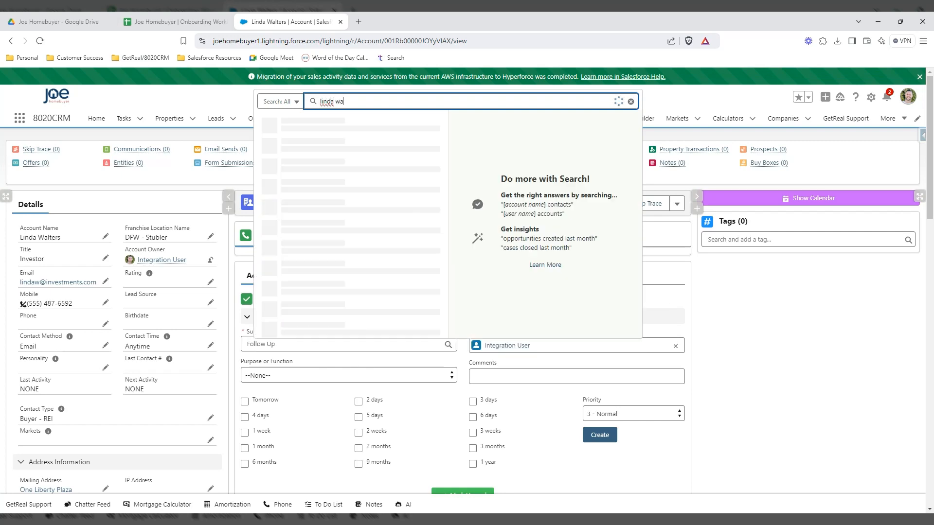
{"action": "key", "text": "Return"}
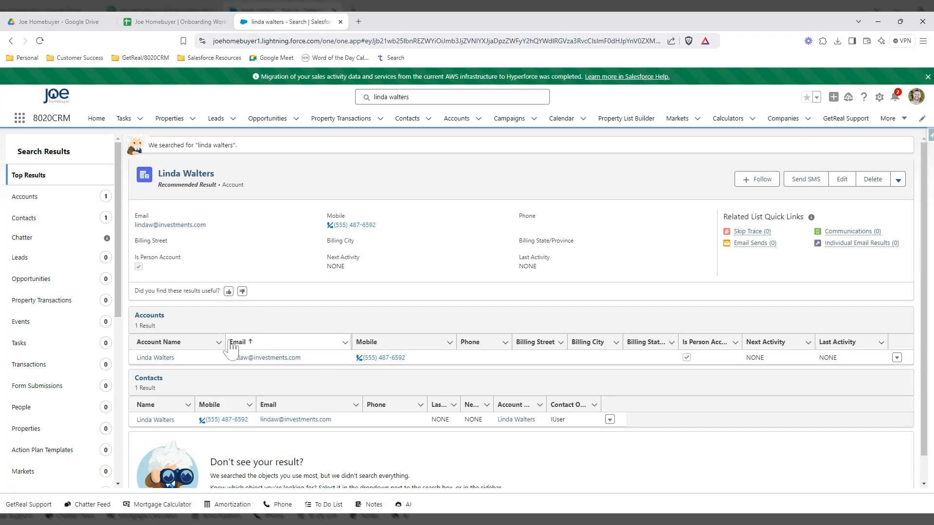
{"action": "left_click", "coordinate": [156, 420]}
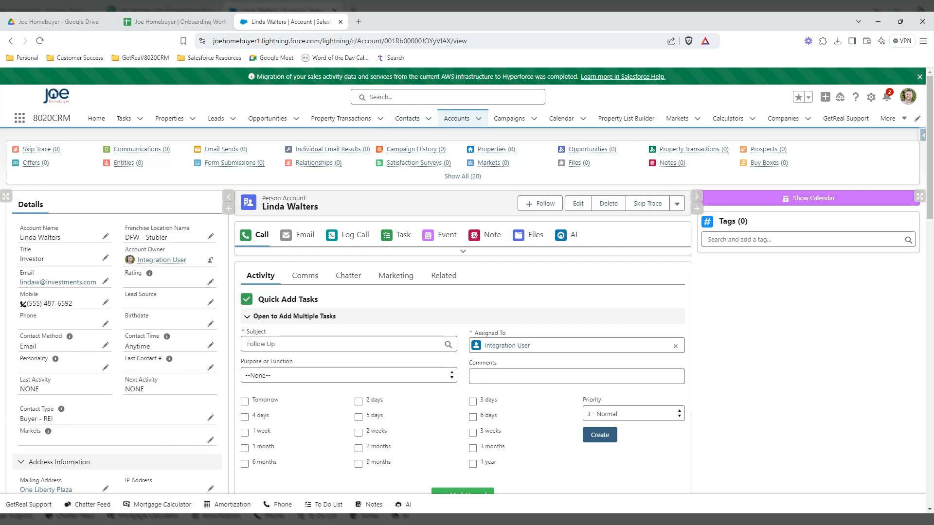
{"action": "left_click", "coordinate": [428, 97]}
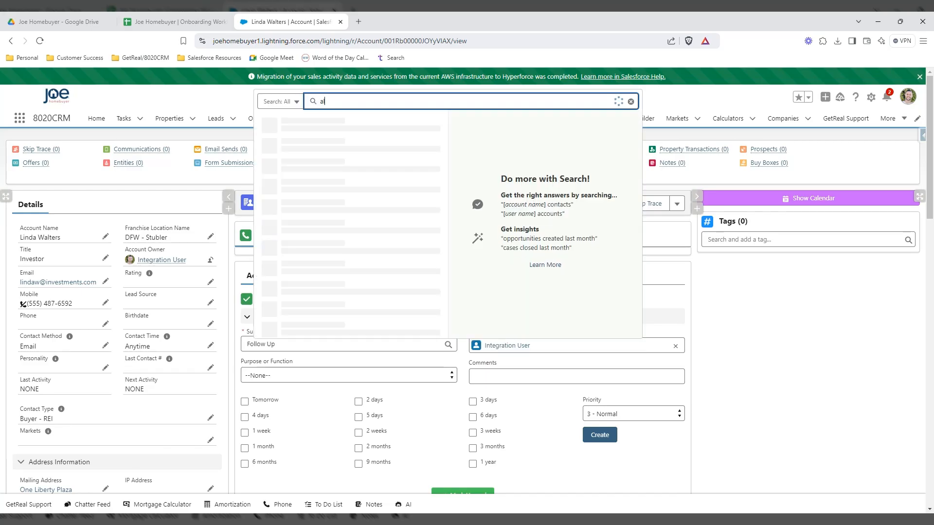
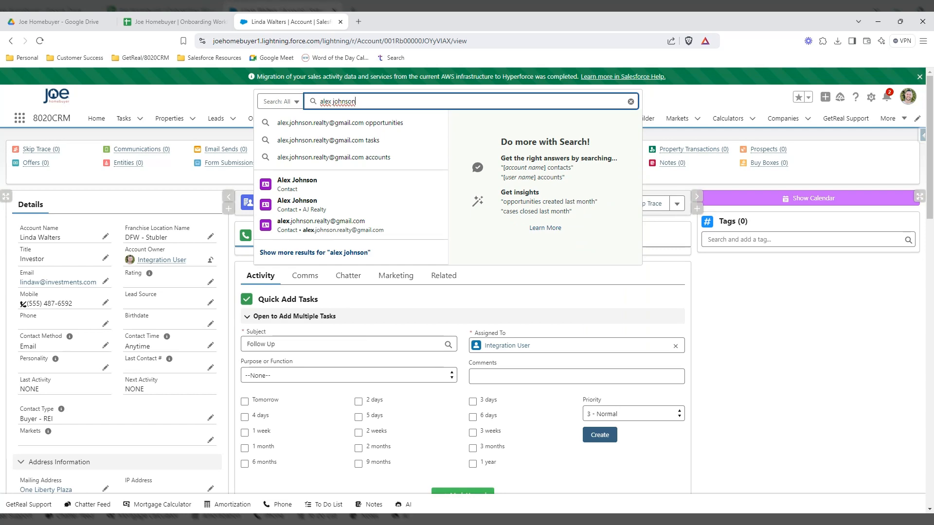
- Search for the broker and open the Contacts result whose account is AJ Realty in Springfield, Illinois
{"action": "key", "text": "Return"}
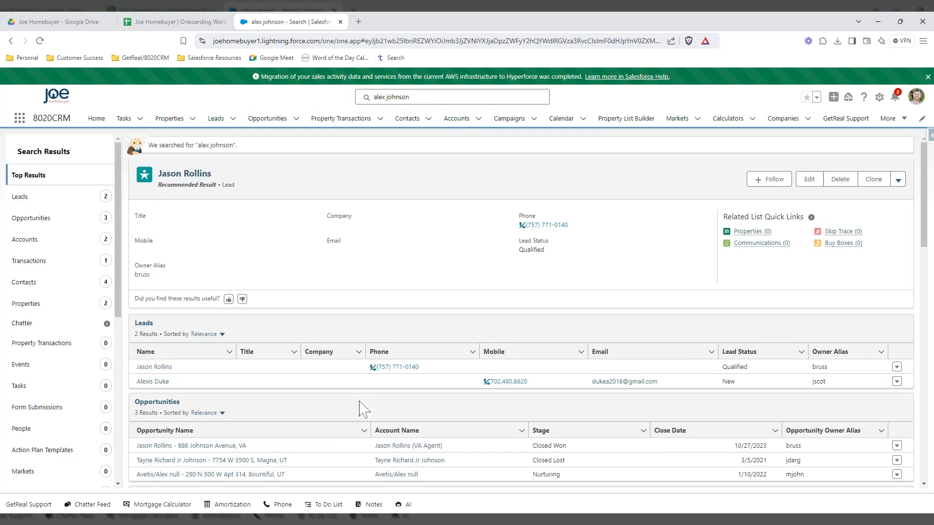
{"action": "scroll", "coordinate": [363, 408], "scroll_direction": "down", "scroll_amount": 3}
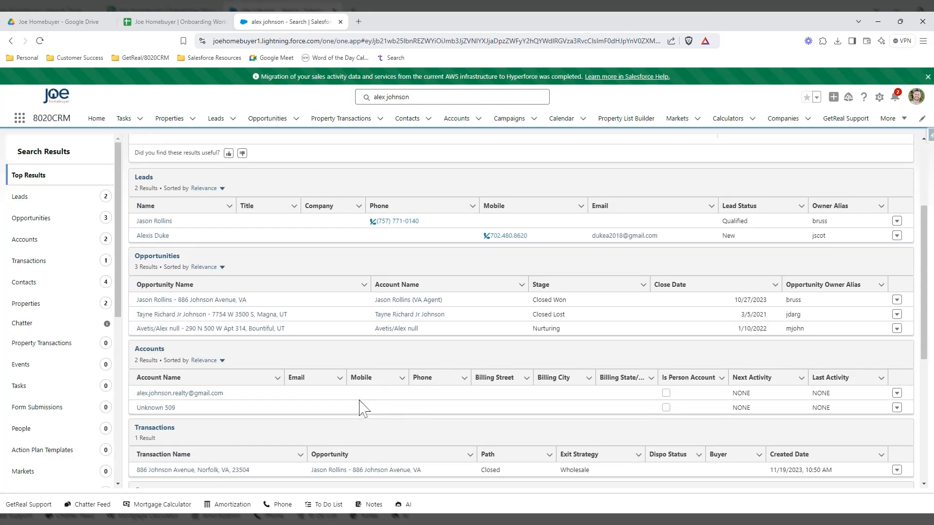
{"action": "scroll", "coordinate": [363, 408], "scroll_direction": "down", "scroll_amount": 2}
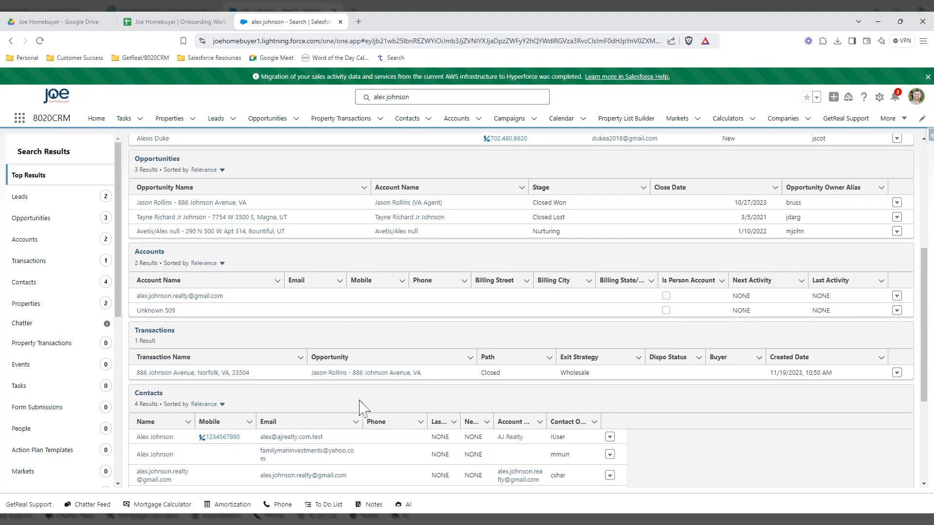
{"action": "scroll", "coordinate": [215, 327], "scroll_direction": "down", "scroll_amount": 2}
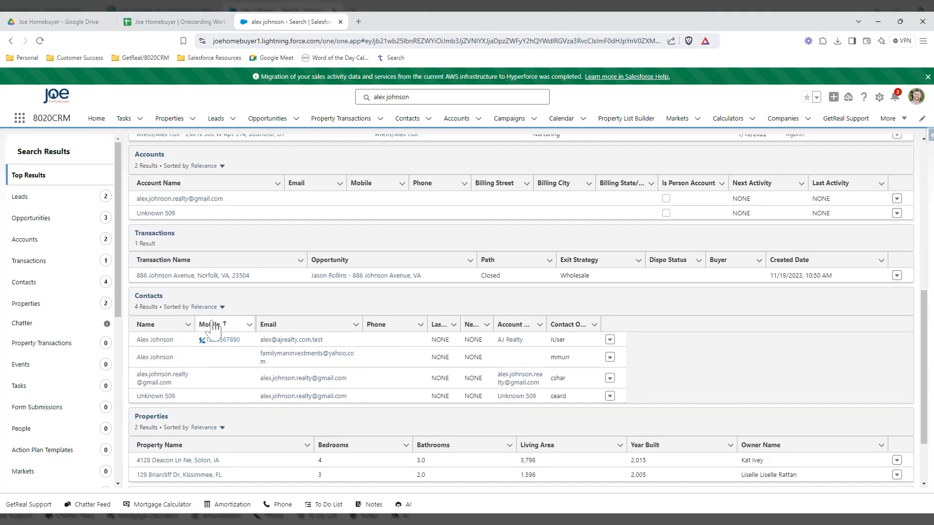
{"action": "left_click", "coordinate": [159, 340]}
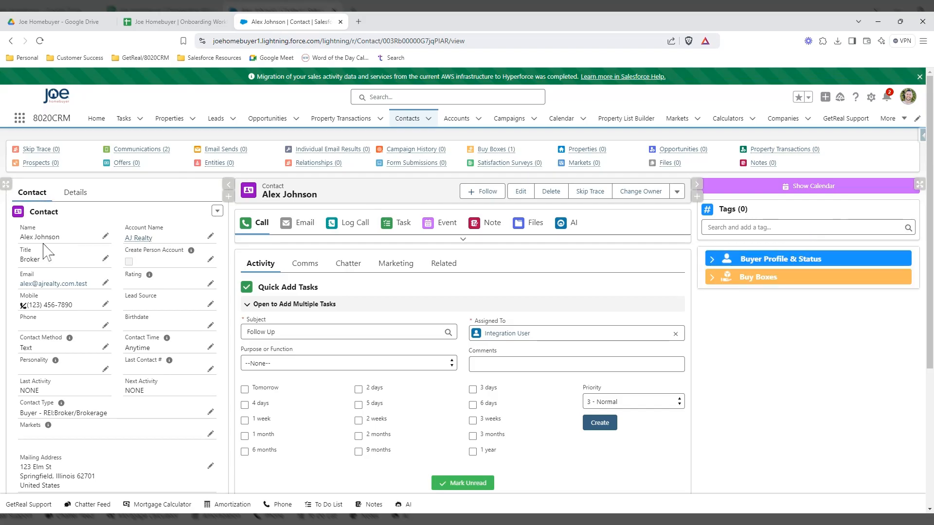
- Open the AJ Realty account to check its Broker/Brokerage type, DFW - Stubler location and linked contact
{"action": "mouse_move", "coordinate": [132, 243]}
{"action": "left_click", "coordinate": [139, 241]}
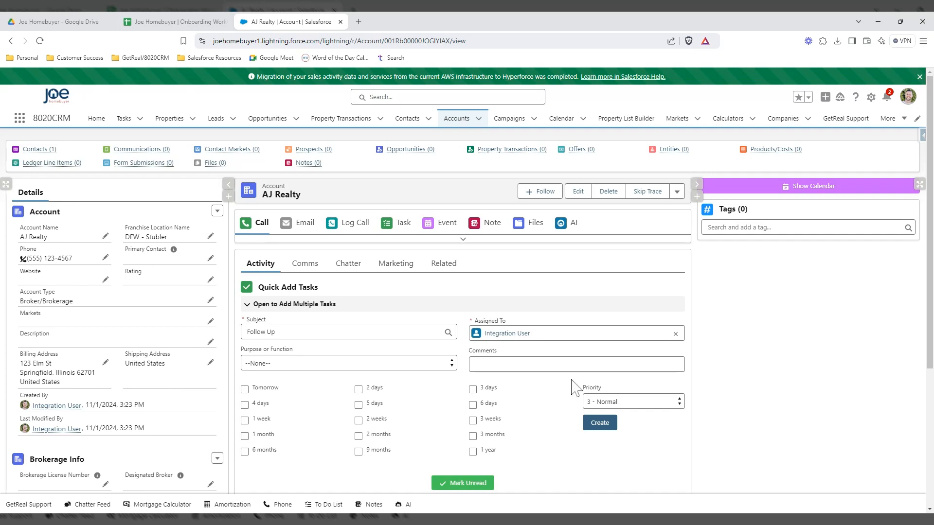
{"action": "scroll", "coordinate": [265, 334], "scroll_direction": "down", "scroll_amount": 4}
{"action": "scroll", "coordinate": [265, 329], "scroll_direction": "up", "scroll_amount": 4}
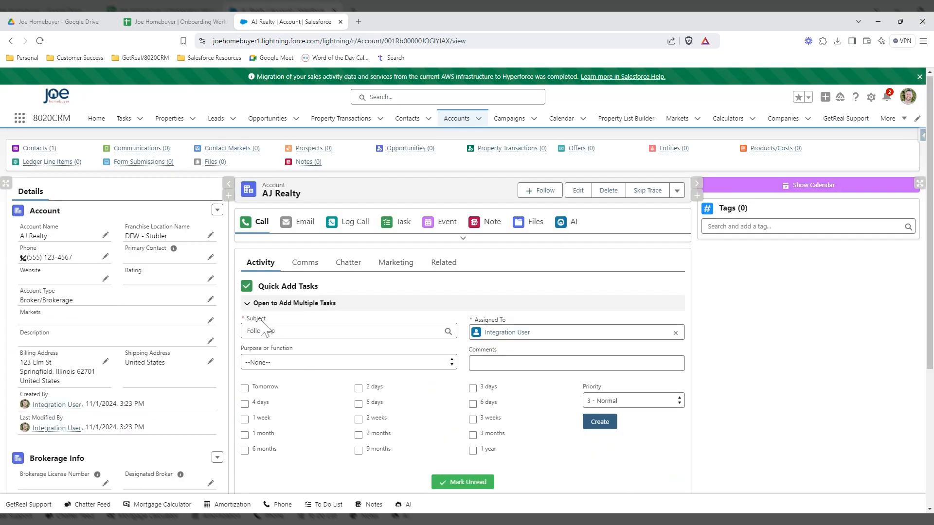